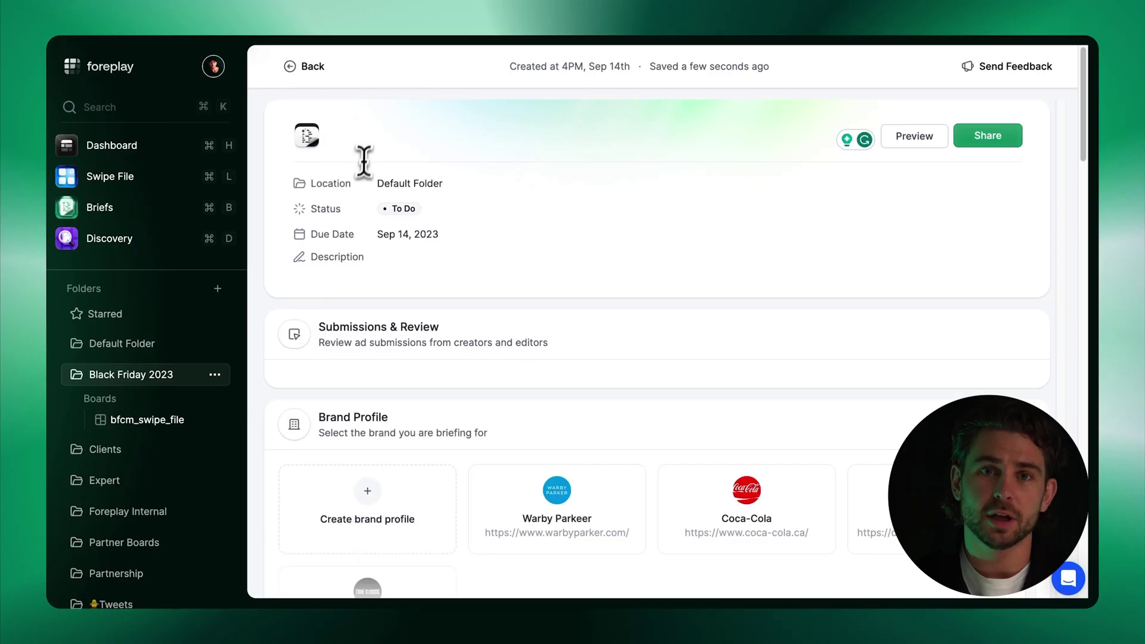
Title the brief client_001-TOF-June-1, set it In Progress, and make it due Sep 22, 2023.
{"action": "type", "text": "client_001-TOF-June-1"}
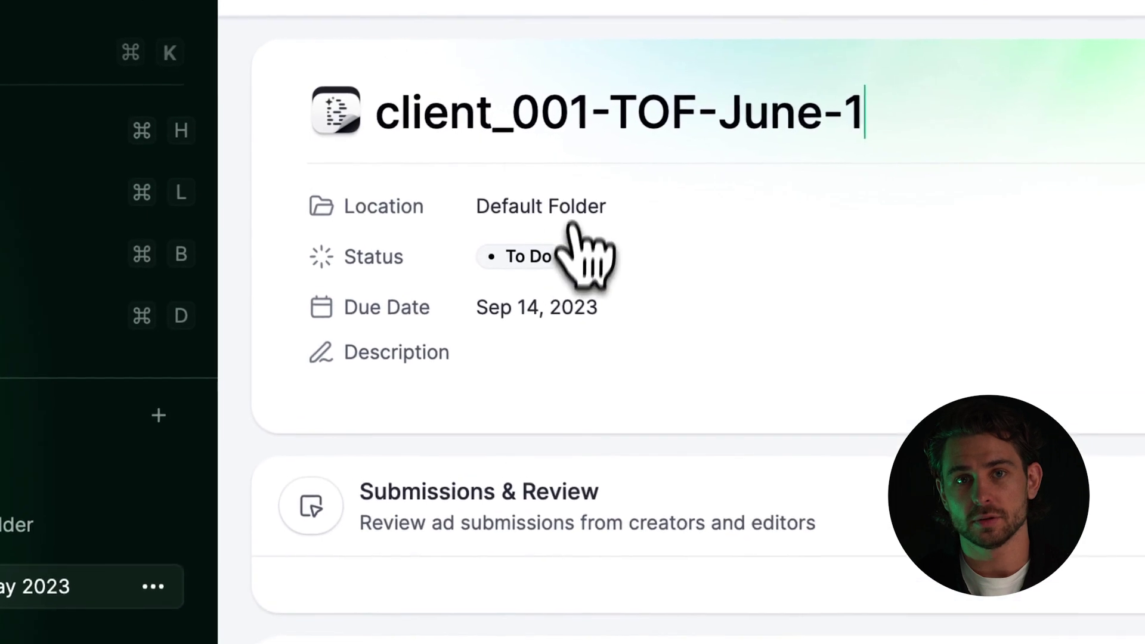
{"action": "left_click", "coordinate": [413, 211]}
{"action": "left_click", "coordinate": [466, 363]}
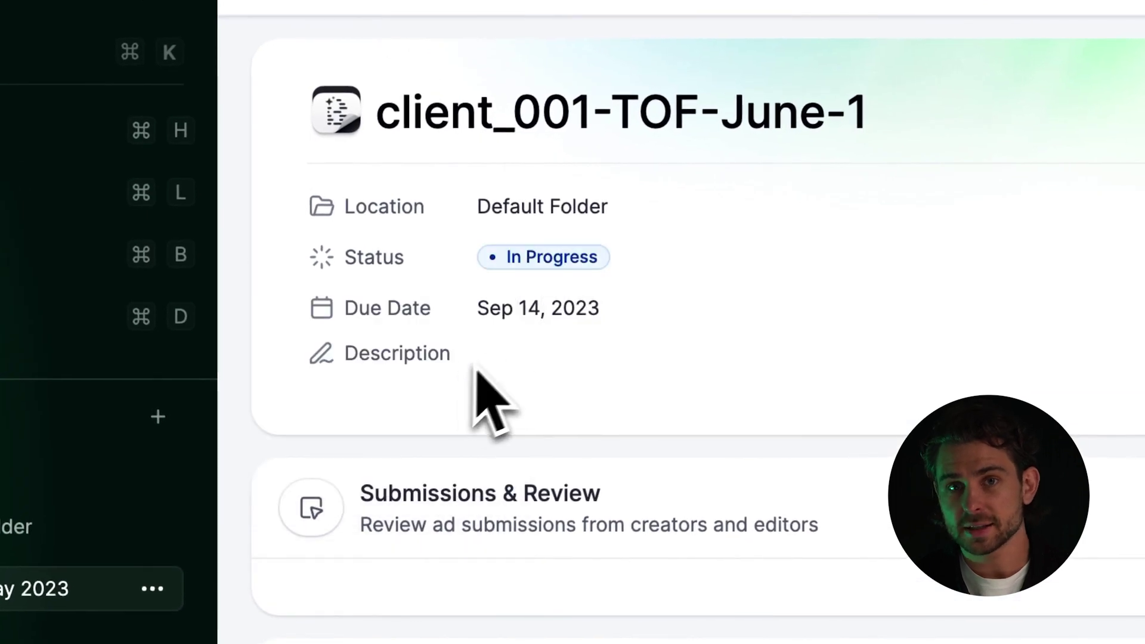
{"action": "left_click", "coordinate": [544, 322]}
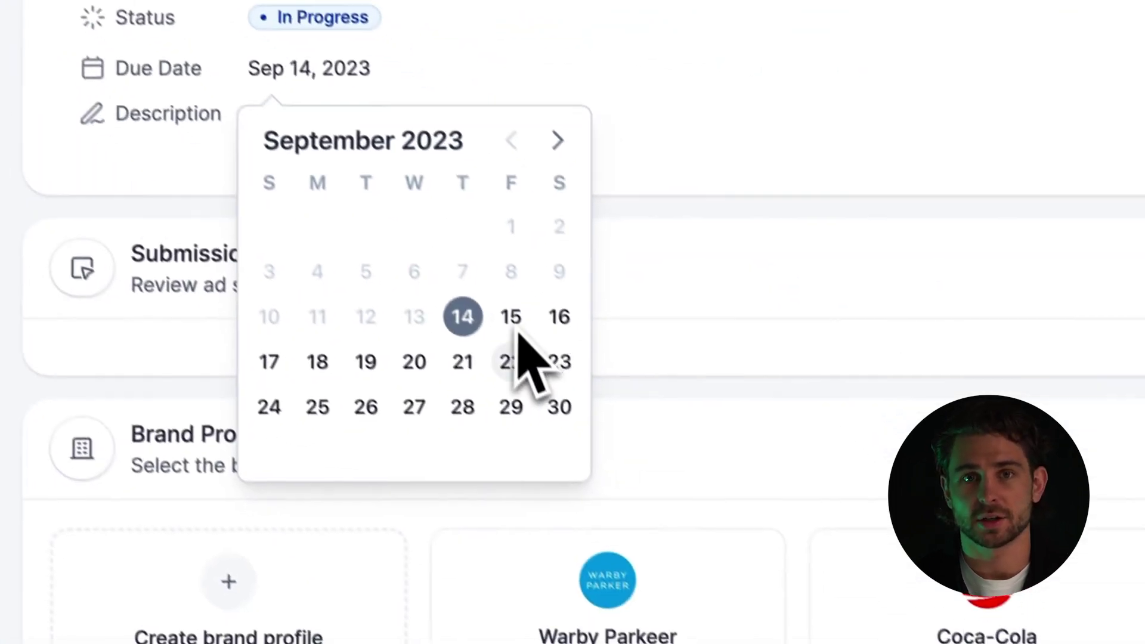
{"action": "left_click", "coordinate": [475, 340]}
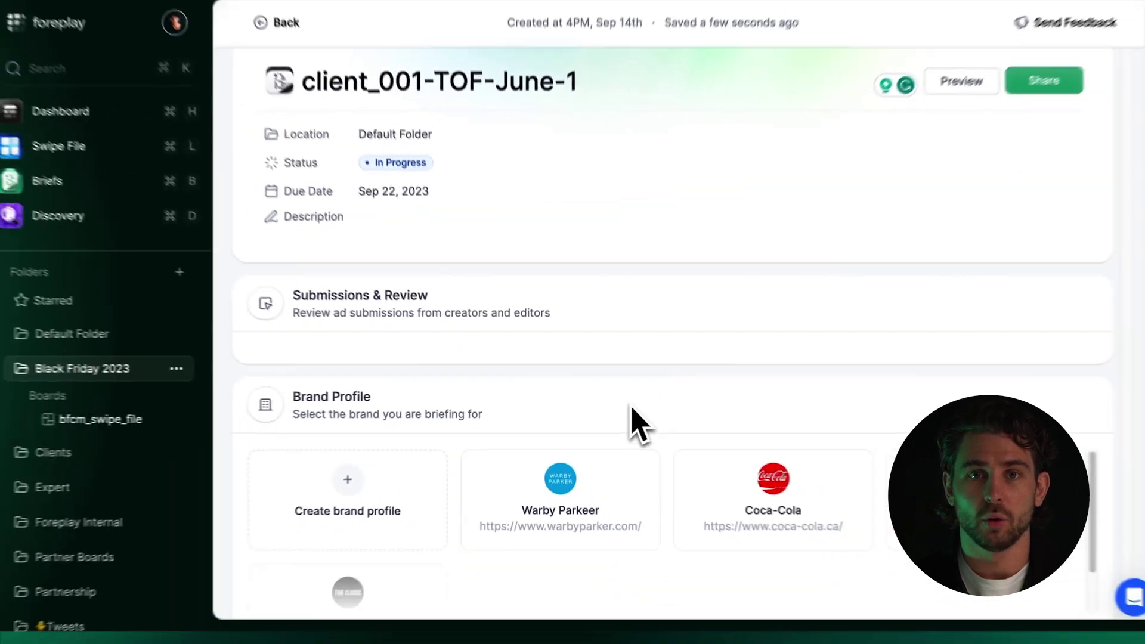
Attach the Coca-Cola brand profile and expand it to show all its details.
{"action": "scroll", "coordinate": [626, 418], "scroll_direction": "down", "scroll_amount": 4}
{"action": "left_click", "coordinate": [713, 327]}
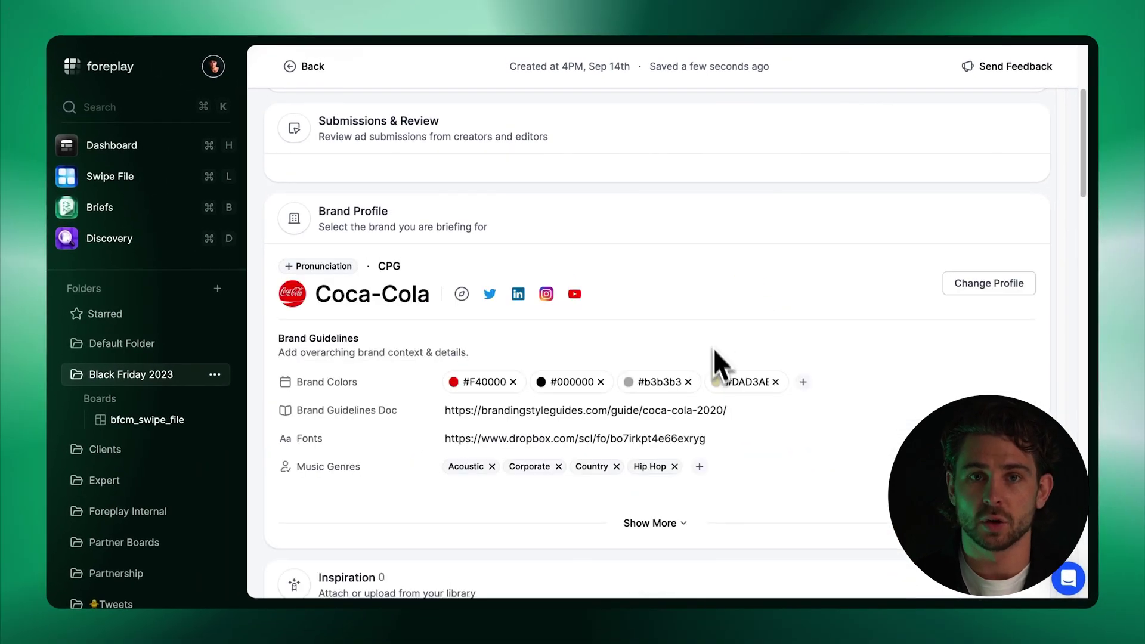
{"action": "left_click", "coordinate": [674, 525]}
{"action": "scroll", "coordinate": [639, 593], "scroll_direction": "down", "scroll_amount": 2}
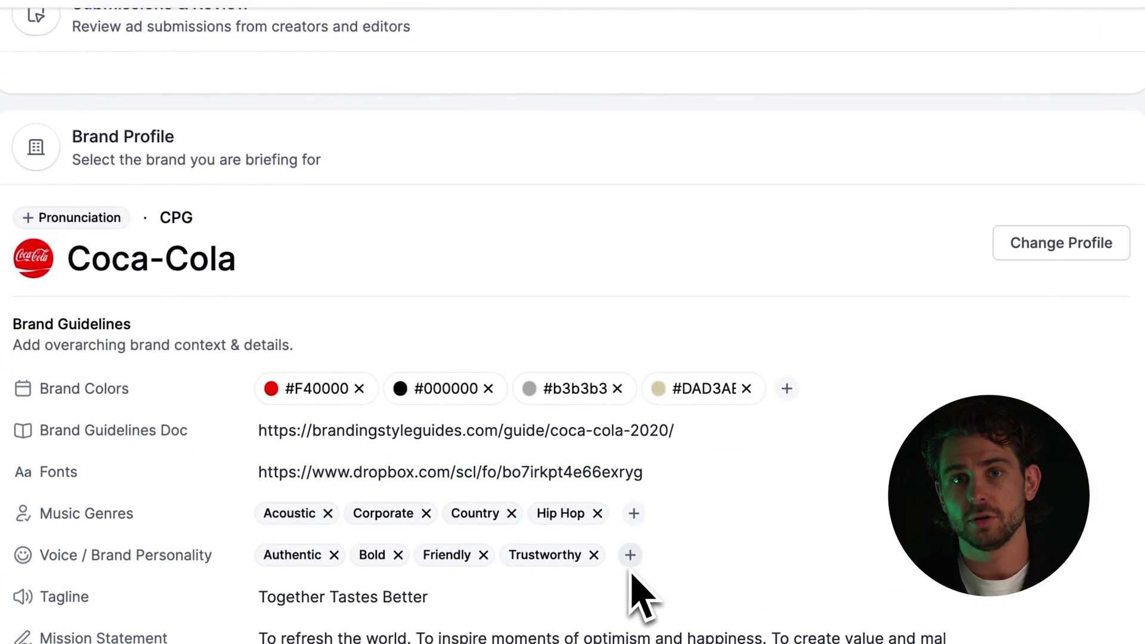
{"action": "scroll", "coordinate": [642, 596], "scroll_direction": "down", "scroll_amount": 5}
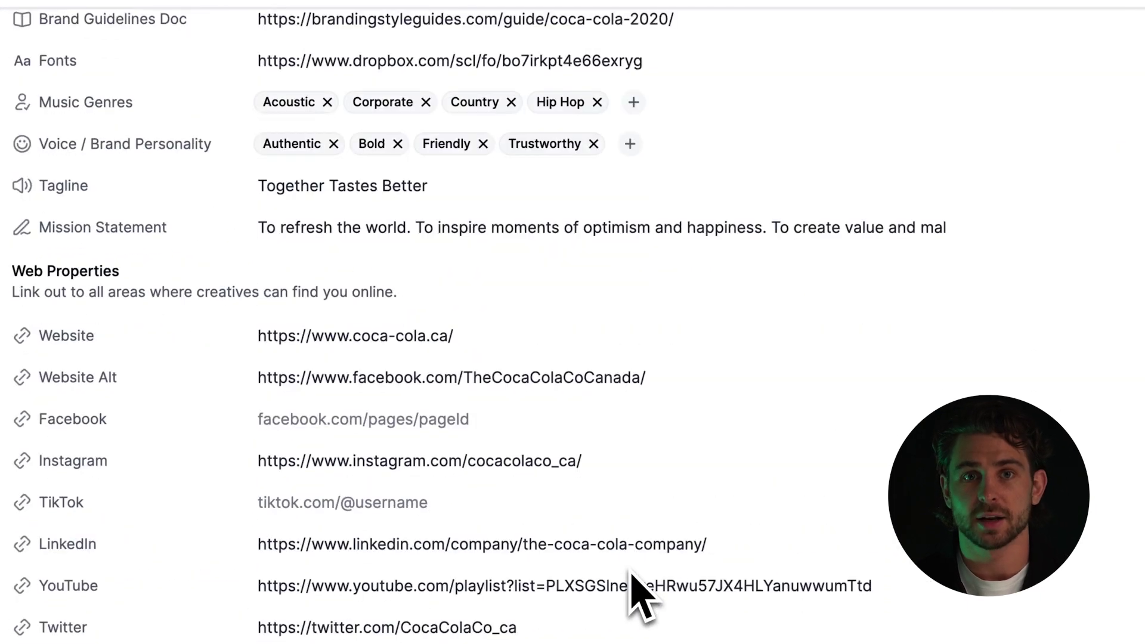
{"action": "scroll", "coordinate": [640, 596], "scroll_direction": "down", "scroll_amount": 3}
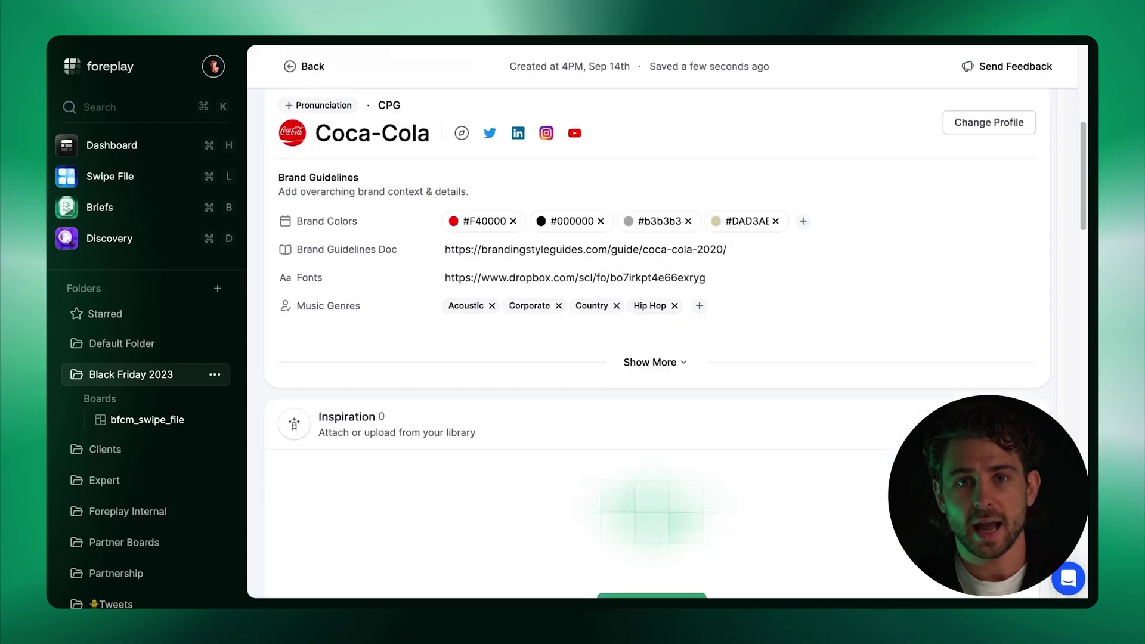
{"action": "scroll", "coordinate": [656, 328], "scroll_direction": "down", "scroll_amount": 4}
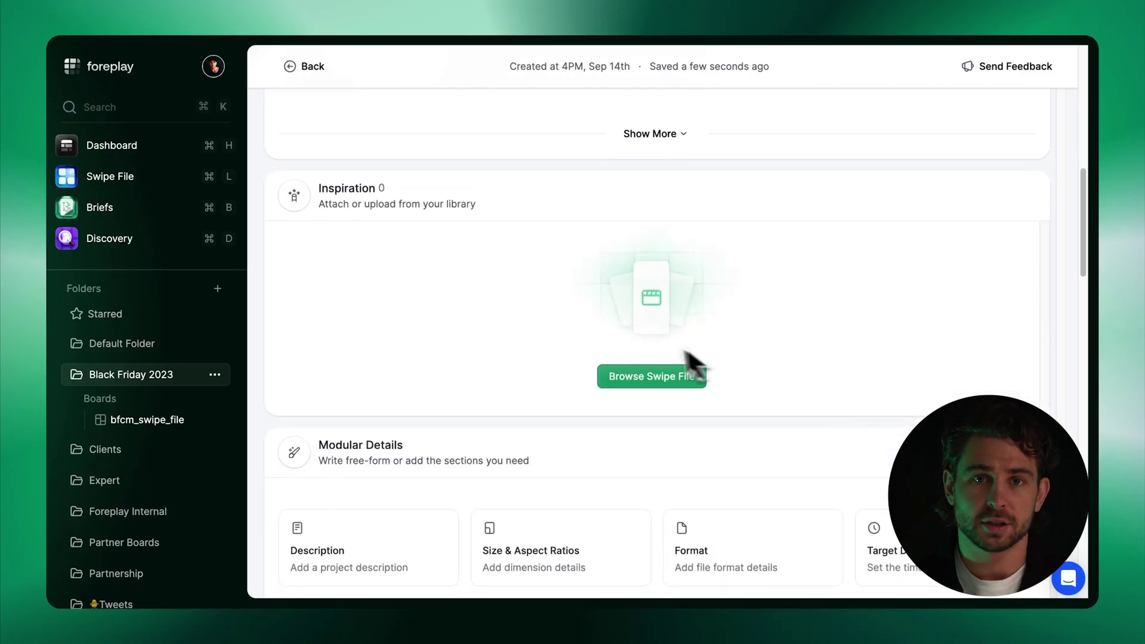
Search the swipe file for 'huel' and add the 'Healthy Food, No Meal Prep' and 'Fast Food für jeden Tag.' ads.
{"action": "left_click", "coordinate": [642, 382]}
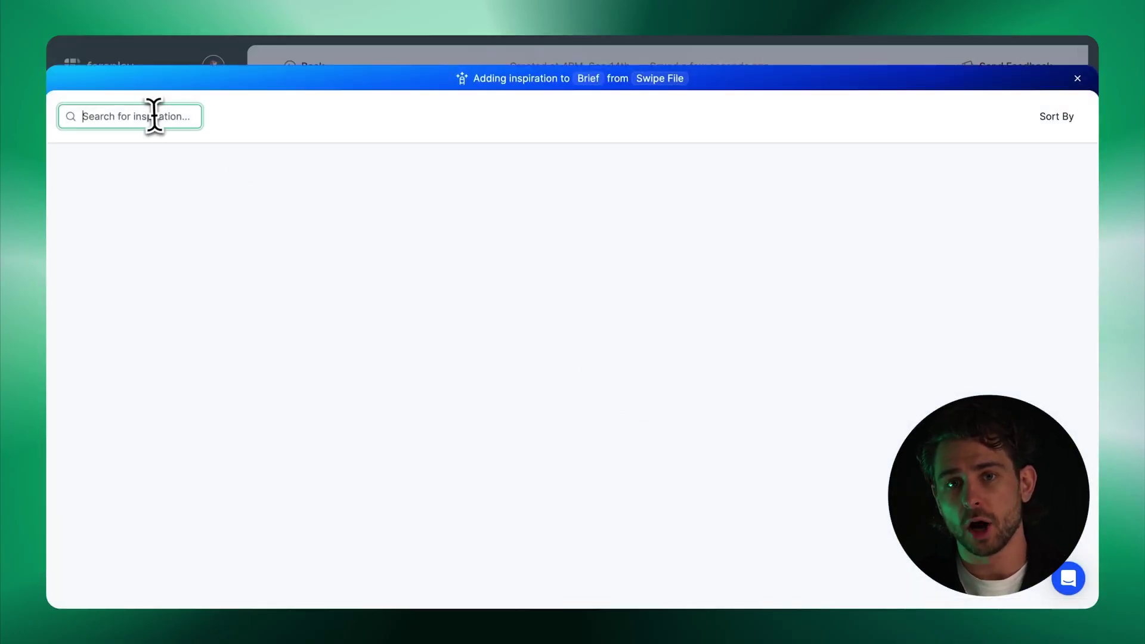
{"action": "type", "text": "huel"}
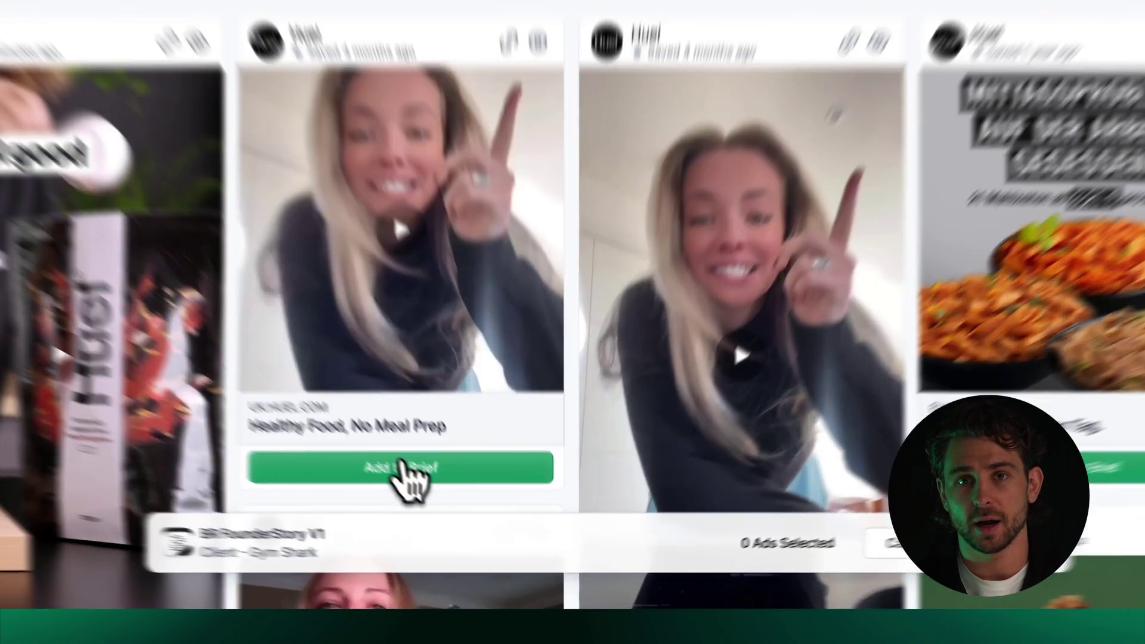
{"action": "left_click", "coordinate": [451, 502]}
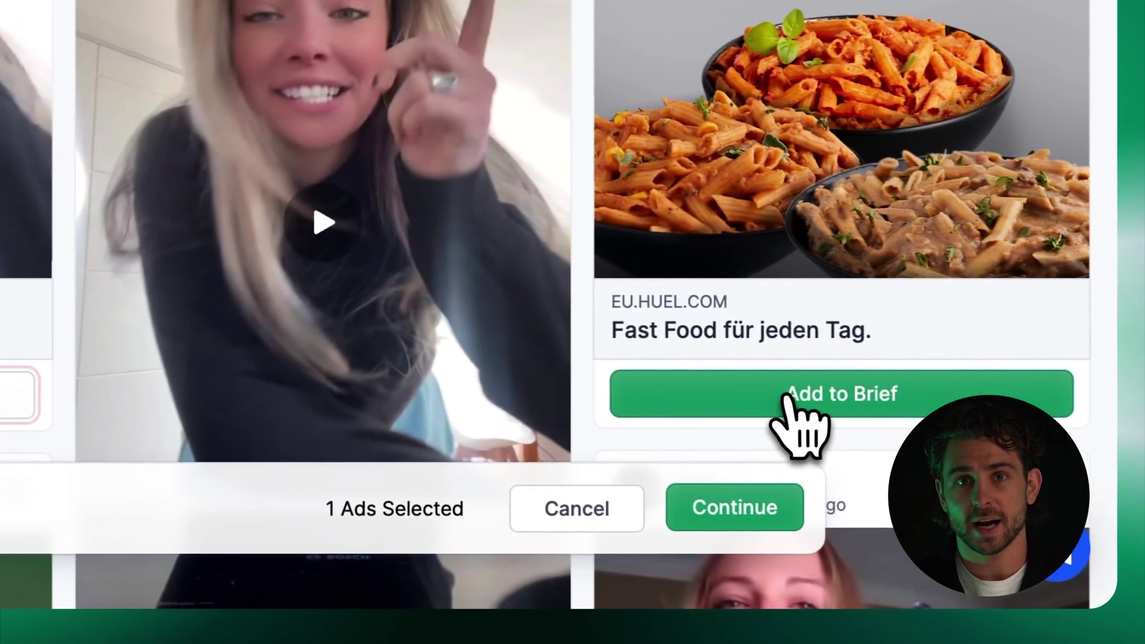
{"action": "left_click", "coordinate": [854, 401]}
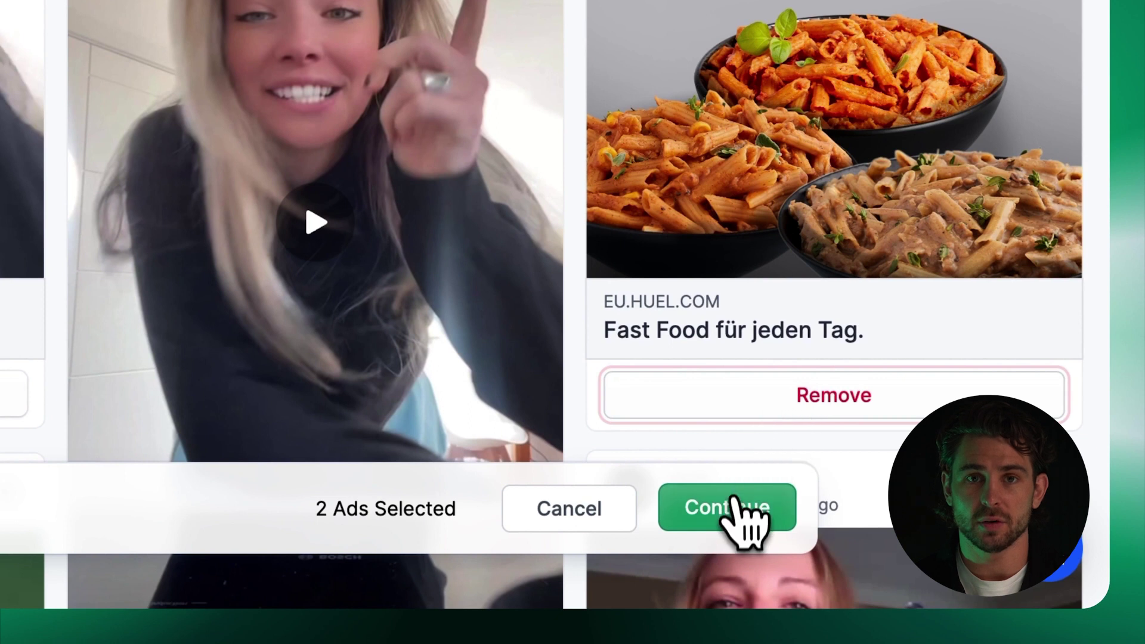
{"action": "left_click", "coordinate": [728, 507]}
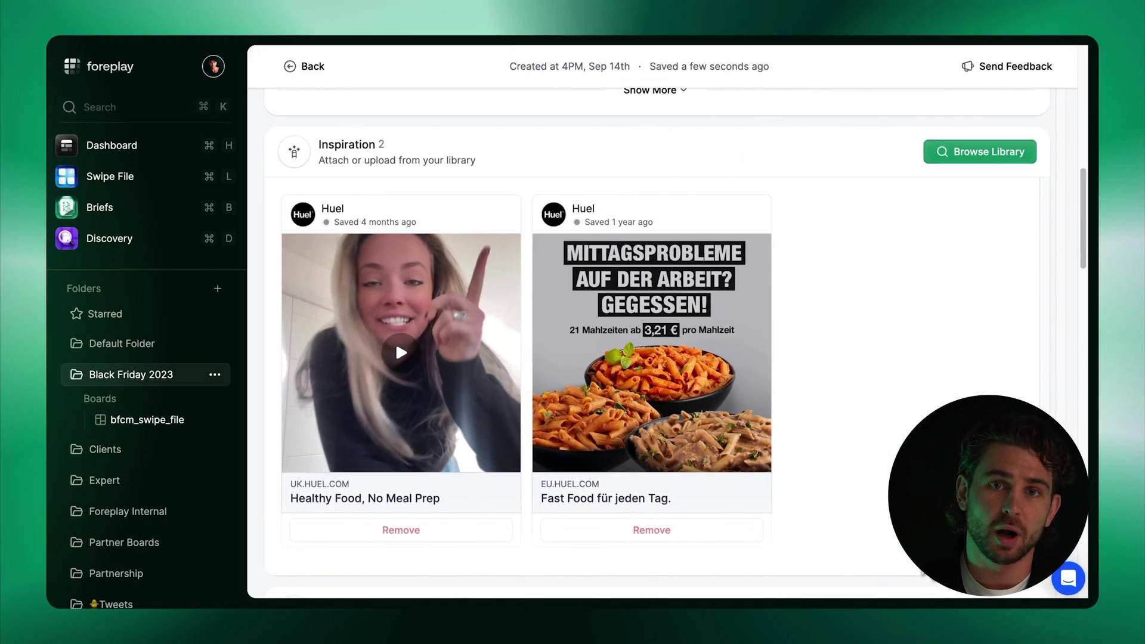
{"action": "scroll", "coordinate": [657, 343], "scroll_direction": "down", "scroll_amount": 7}
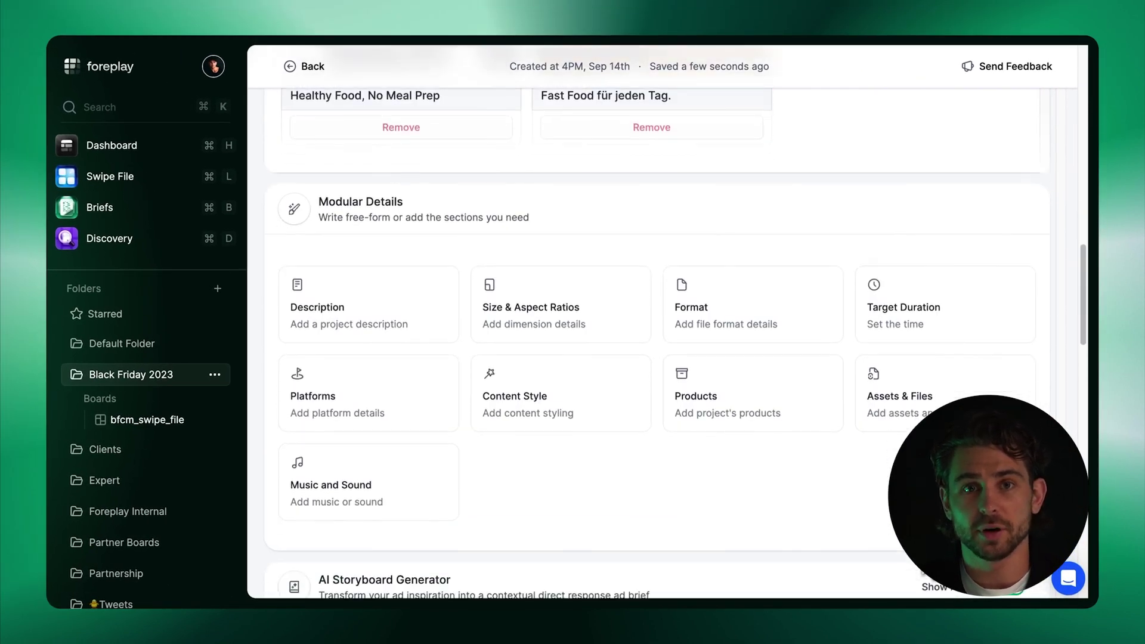
Add Size & Aspect Ratios, Target Duration and Content Style sections, choosing Lifestyle and UGC styles.
{"action": "scroll", "coordinate": [656, 343], "scroll_direction": "down", "scroll_amount": 1}
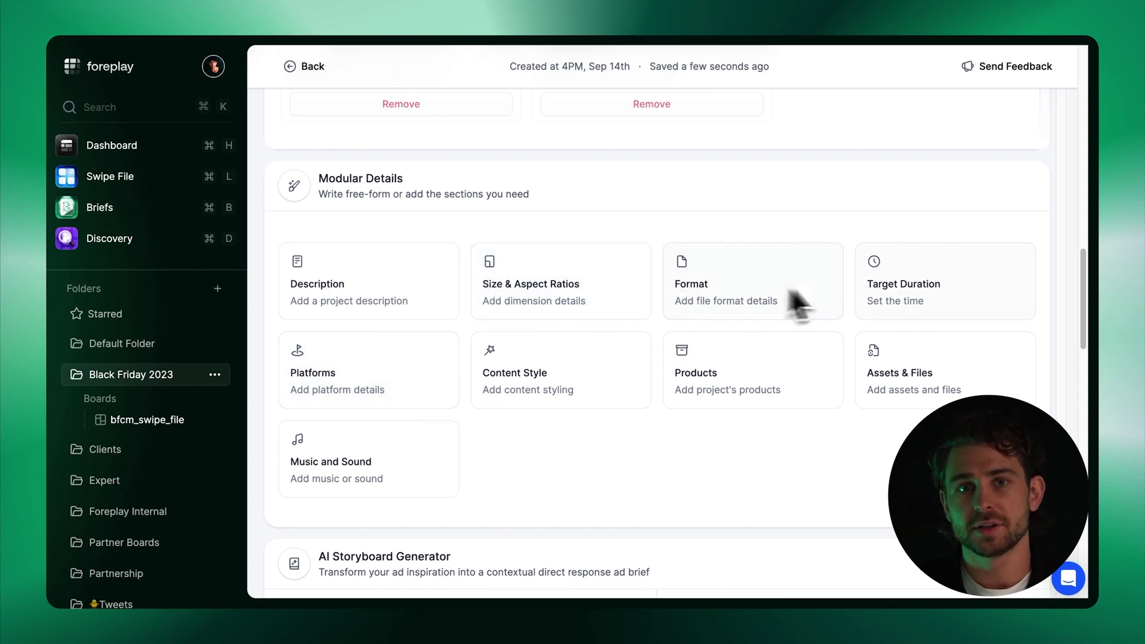
{"action": "left_click", "coordinate": [603, 315]}
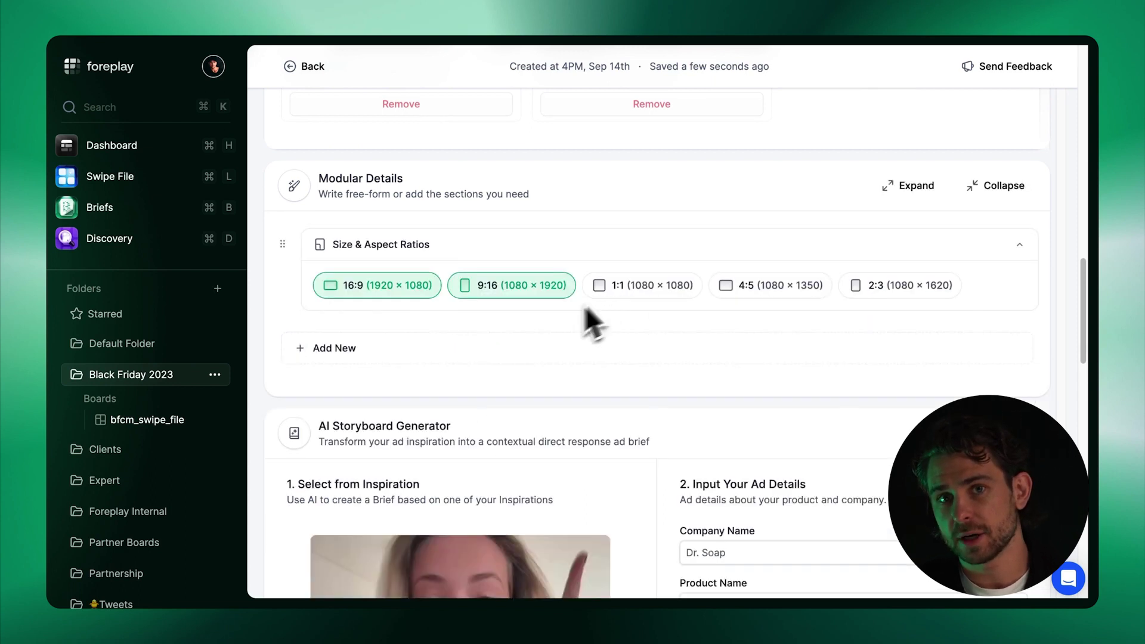
{"action": "left_click", "coordinate": [460, 353]}
{"action": "left_click", "coordinate": [441, 430]}
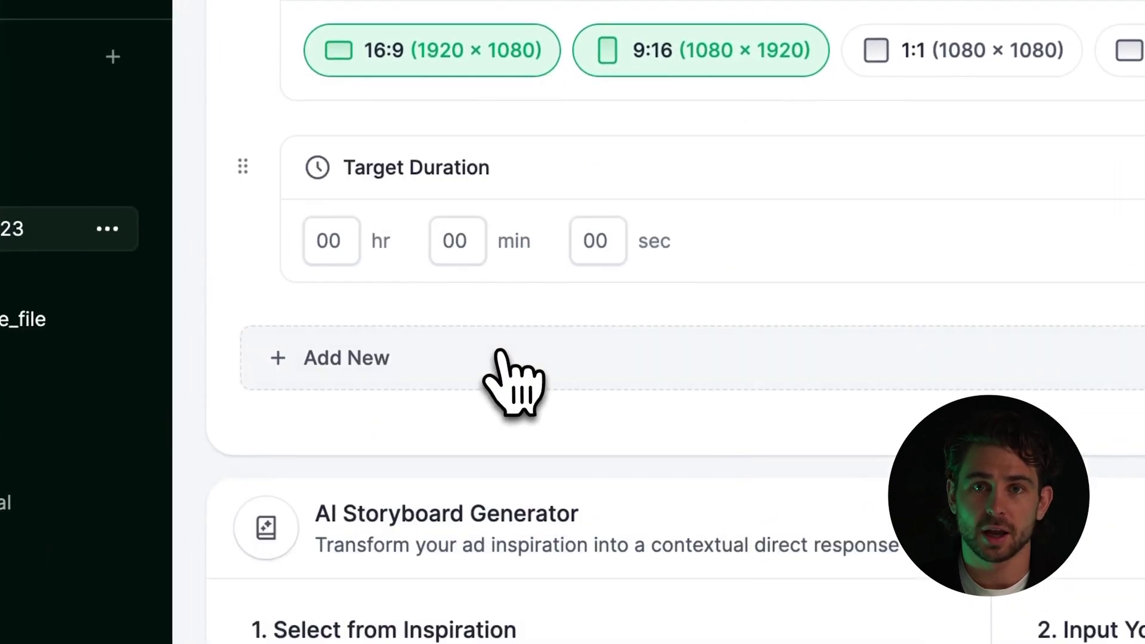
{"action": "left_click", "coordinate": [500, 352]}
{"action": "scroll", "coordinate": [639, 455], "scroll_direction": "down", "scroll_amount": 3}
{"action": "left_click", "coordinate": [575, 519]}
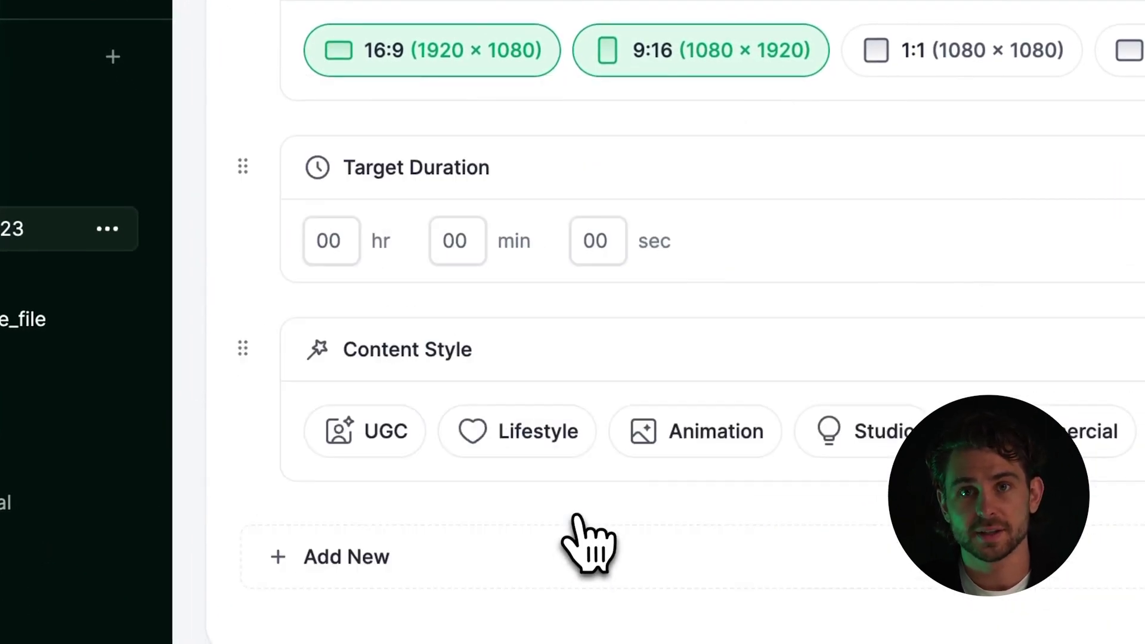
{"action": "left_click", "coordinate": [525, 441]}
{"action": "left_click", "coordinate": [383, 449]}
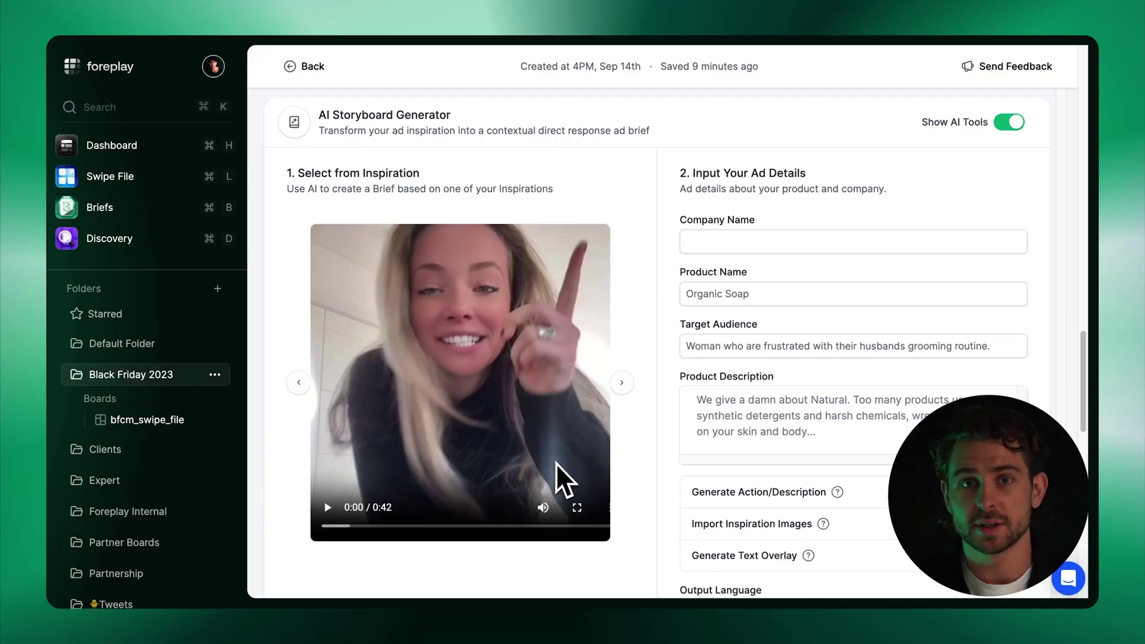
Preview the inspiration videos, then enter company Coca-Cola, product Coke Zero and audience 'Men who workout'.
{"action": "left_click", "coordinate": [621, 385]}
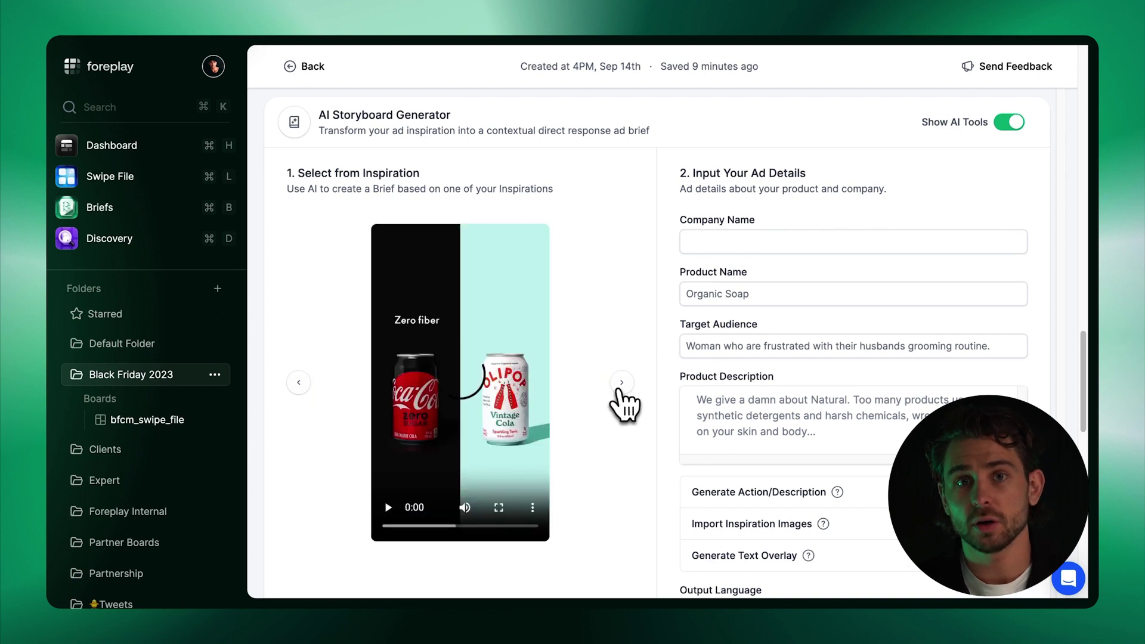
{"action": "left_click", "coordinate": [620, 388]}
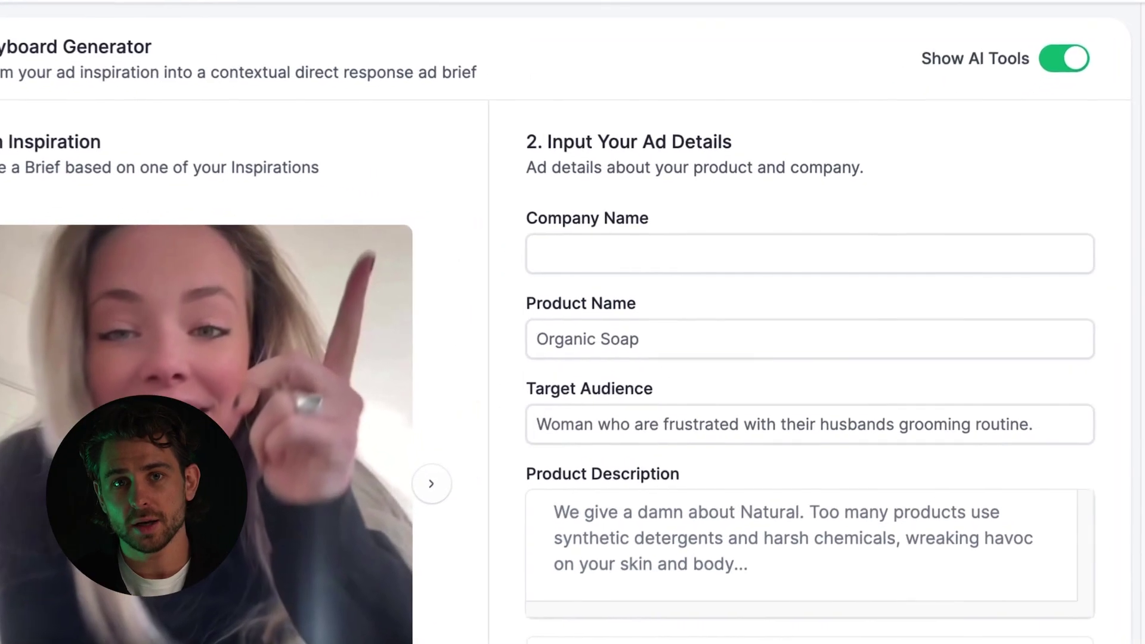
{"action": "left_click", "coordinate": [651, 256]}
{"action": "type", "text": "Coca-Cola"}
{"action": "left_click", "coordinate": [614, 340]}
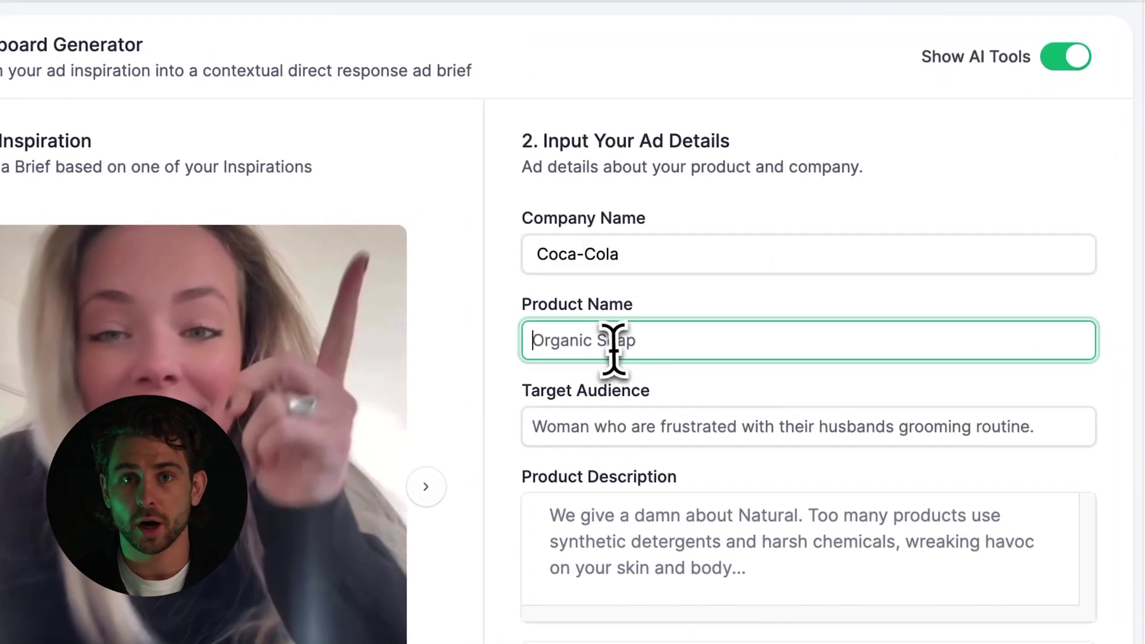
{"action": "type", "text": "Coke Zero"}
{"action": "left_click", "coordinate": [665, 435]}
{"action": "type", "text": "Men who workout"}
{"action": "left_click", "coordinate": [1032, 299]}
Paste the Coke Zero product description and open the output language list.
{"action": "left_click", "coordinate": [578, 531]}
{"action": "type", "text": "Coke Zero contains no added sugars and comes in a variety of flavors, including cherry, cherry vanilla, orange vanilla, and vanilla. Caffeine-free Coke Zero is also available"}
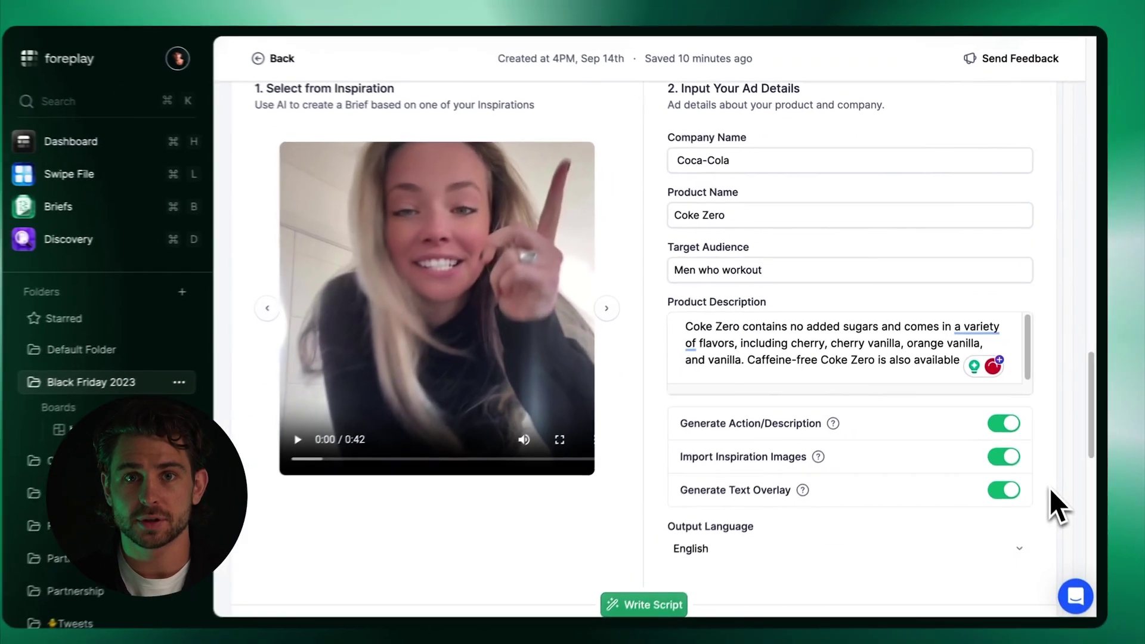
{"action": "scroll", "coordinate": [1114, 641], "scroll_direction": "down", "scroll_amount": 3}
{"action": "left_click", "coordinate": [1012, 497]}
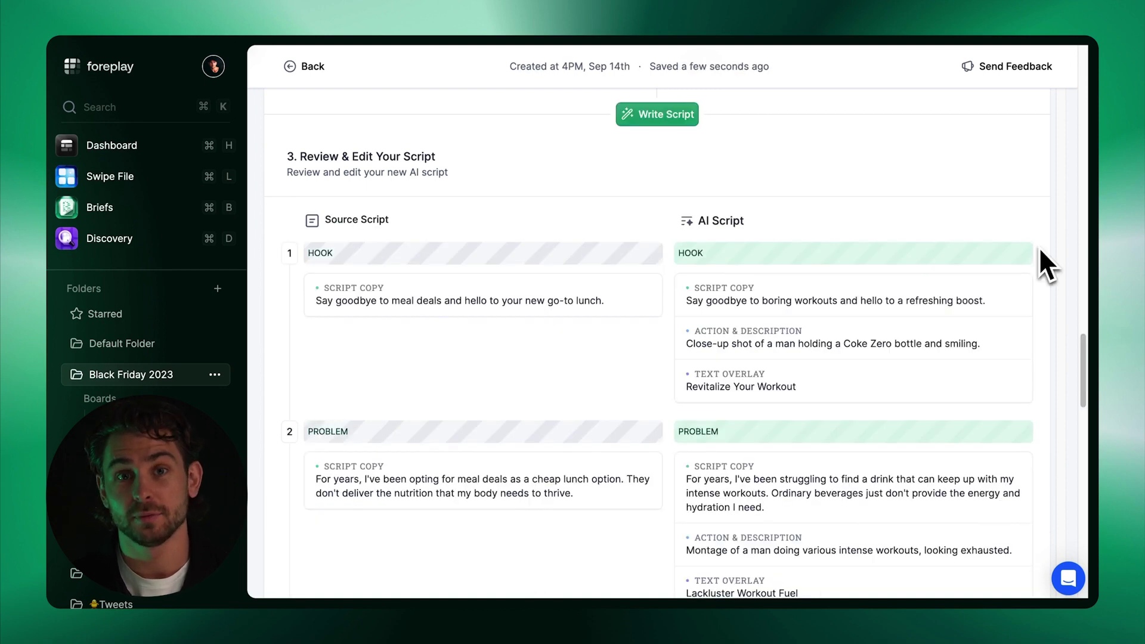
Compare the Huel source script with the Coke Zero AI script, then generate the storyboard.
{"action": "scroll", "coordinate": [1039, 247], "scroll_direction": "down", "scroll_amount": 1}
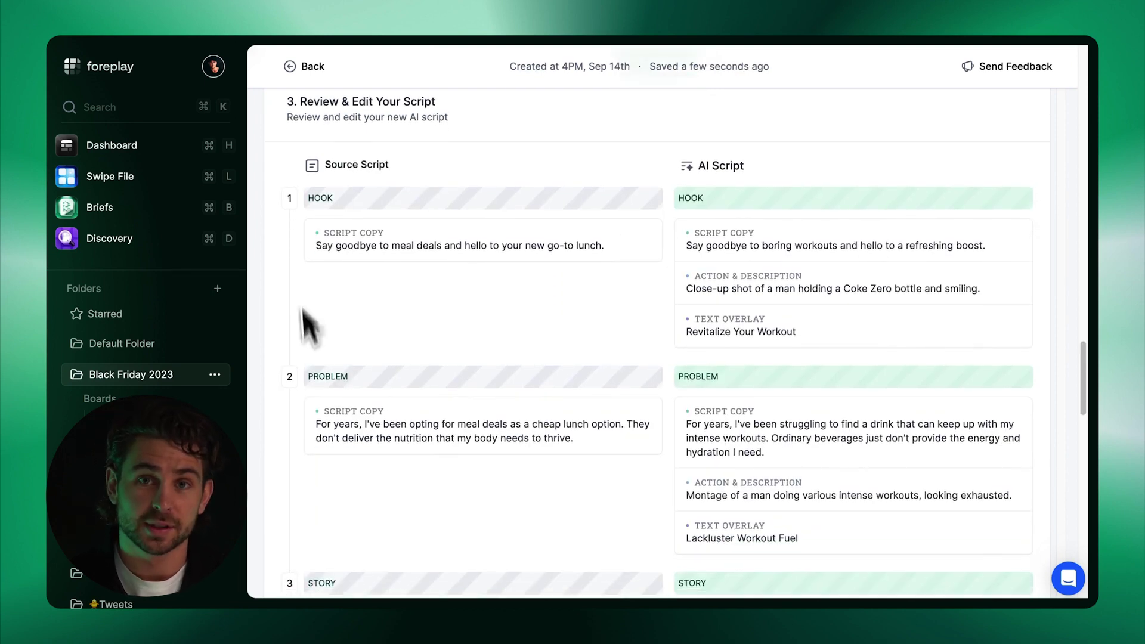
{"action": "scroll", "coordinate": [550, 471], "scroll_direction": "down", "scroll_amount": 4}
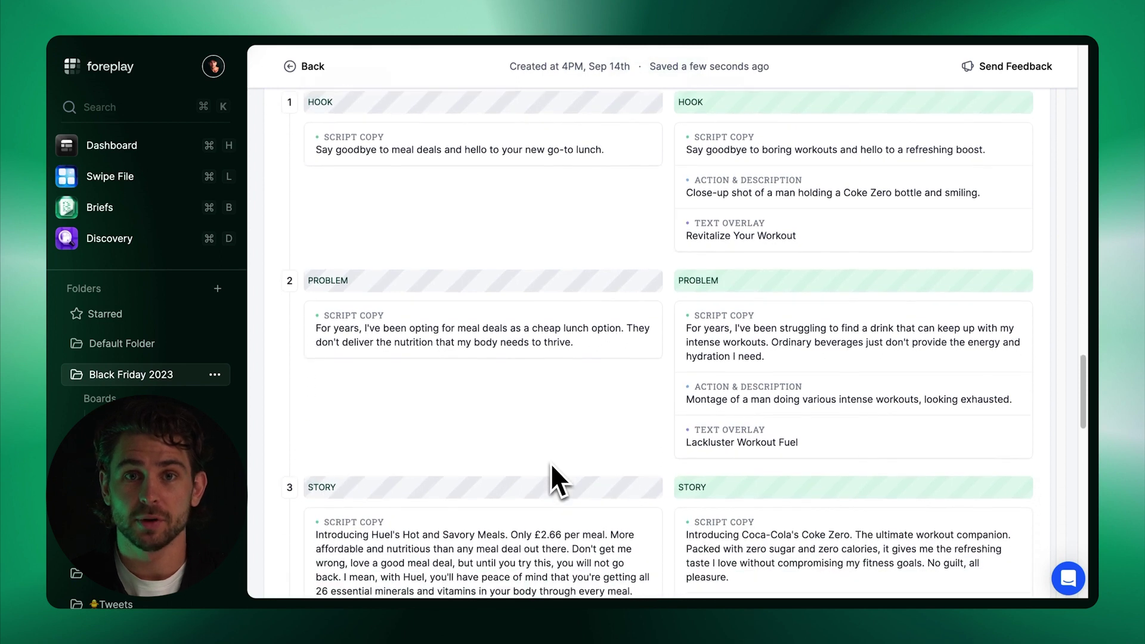
{"action": "scroll", "coordinate": [550, 471], "scroll_direction": "up", "scroll_amount": 4}
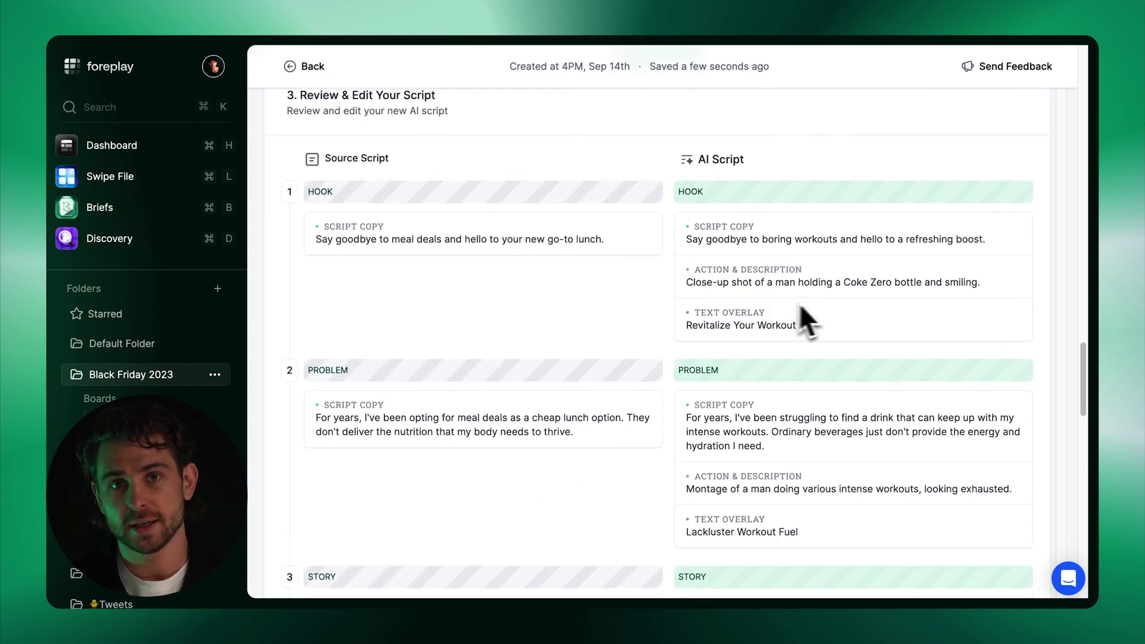
{"action": "scroll", "coordinate": [993, 299], "scroll_direction": "down", "scroll_amount": 2}
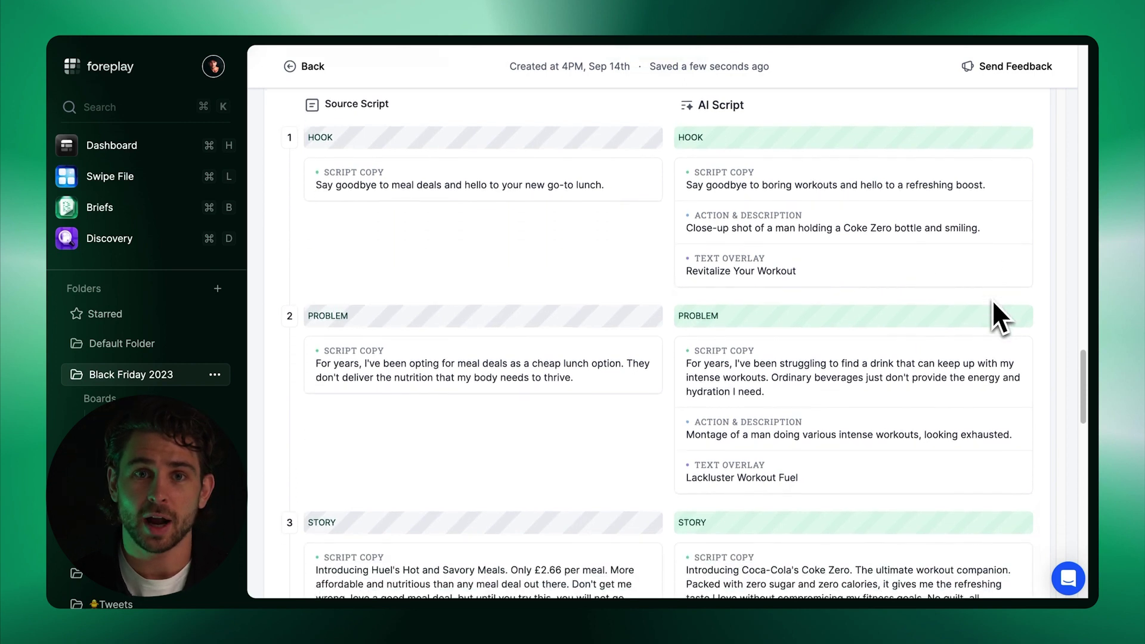
{"action": "scroll", "coordinate": [994, 305], "scroll_direction": "down", "scroll_amount": 5}
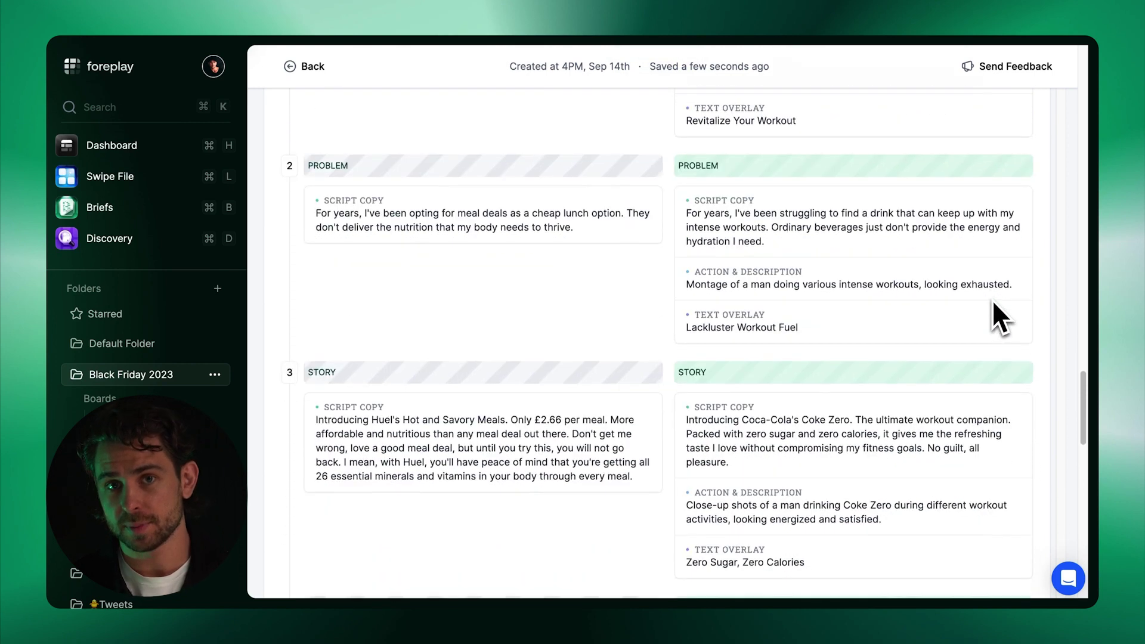
{"action": "scroll", "coordinate": [994, 303], "scroll_direction": "down", "scroll_amount": 8}
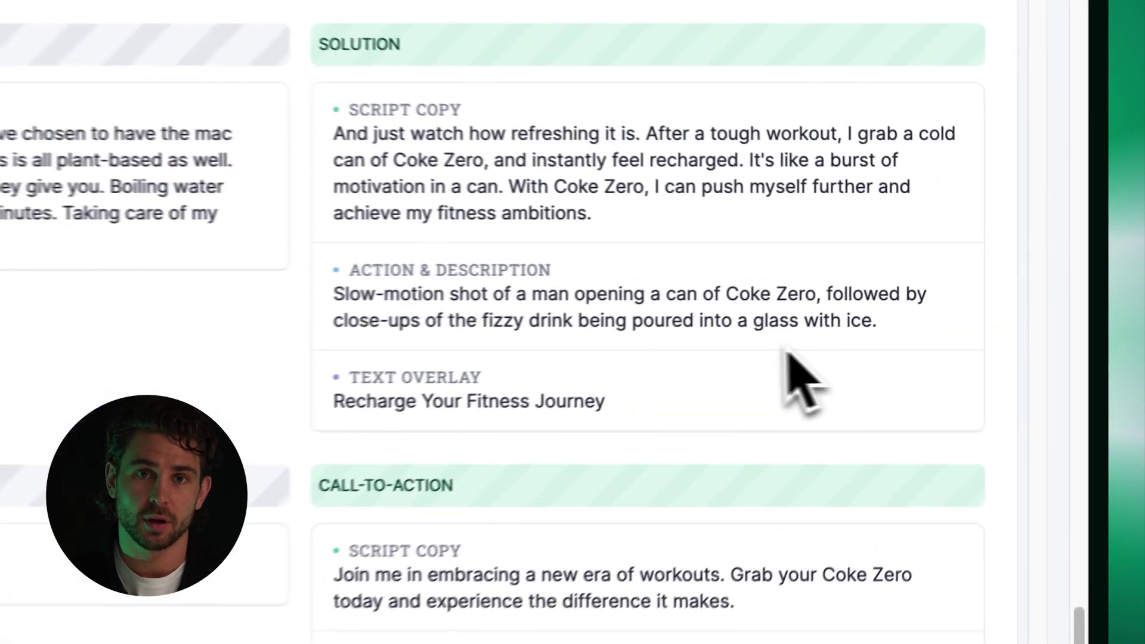
{"action": "left_click_drag", "start_coordinate": [977, 312], "coordinate": [692, 286]}
{"action": "left_click_drag", "start_coordinate": [314, 353], "coordinate": [593, 386]}
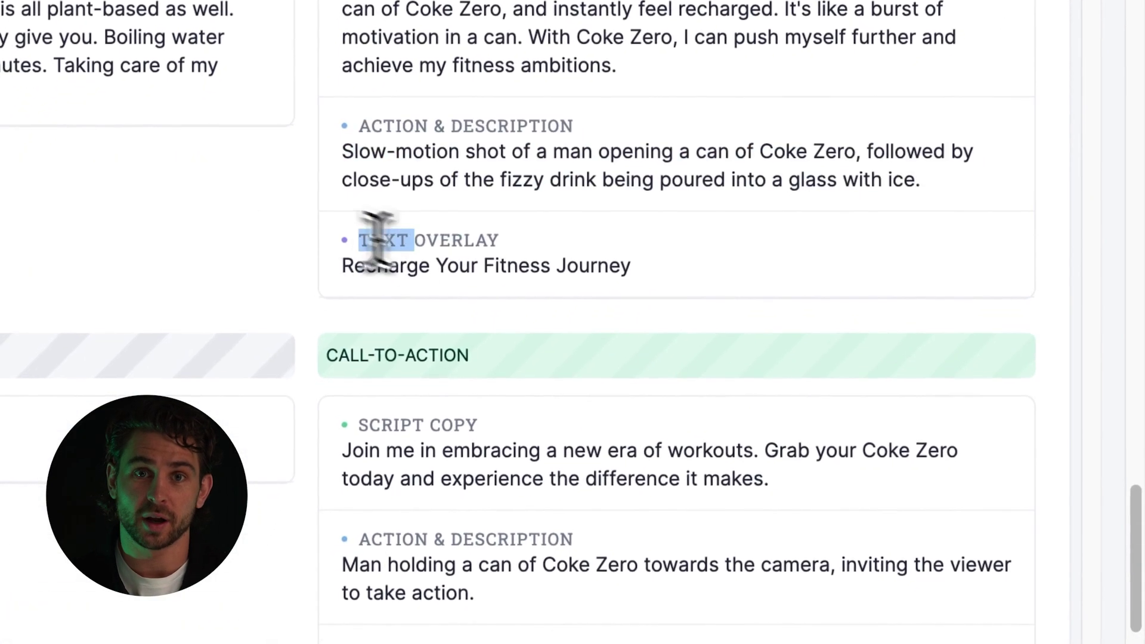
{"action": "scroll", "coordinate": [775, 394], "scroll_direction": "down", "scroll_amount": 3}
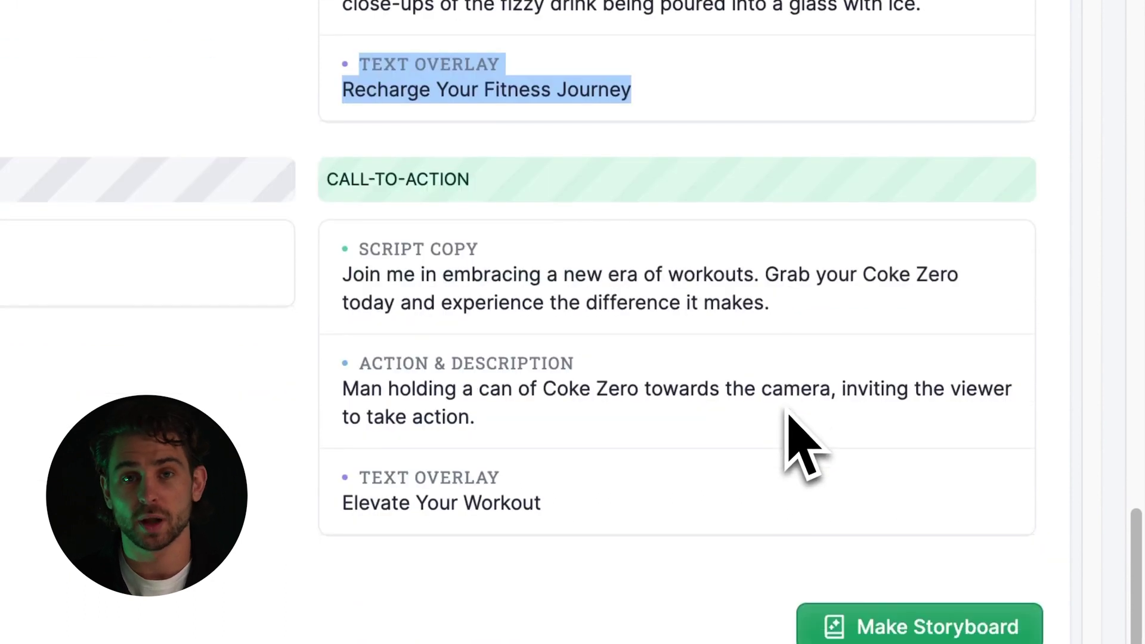
{"action": "left_click", "coordinate": [809, 421]}
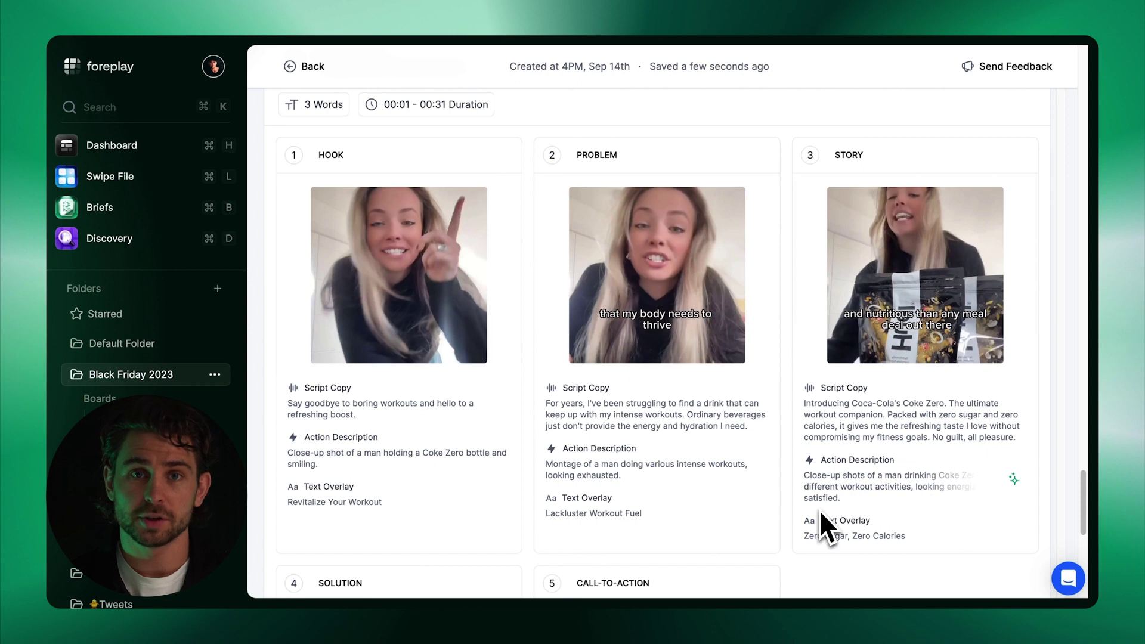
Delete the PROBLEM card's reference image and select the opening words of its script copy.
{"action": "mouse_move", "coordinate": [690, 334]}
{"action": "left_click", "coordinate": [672, 276]}
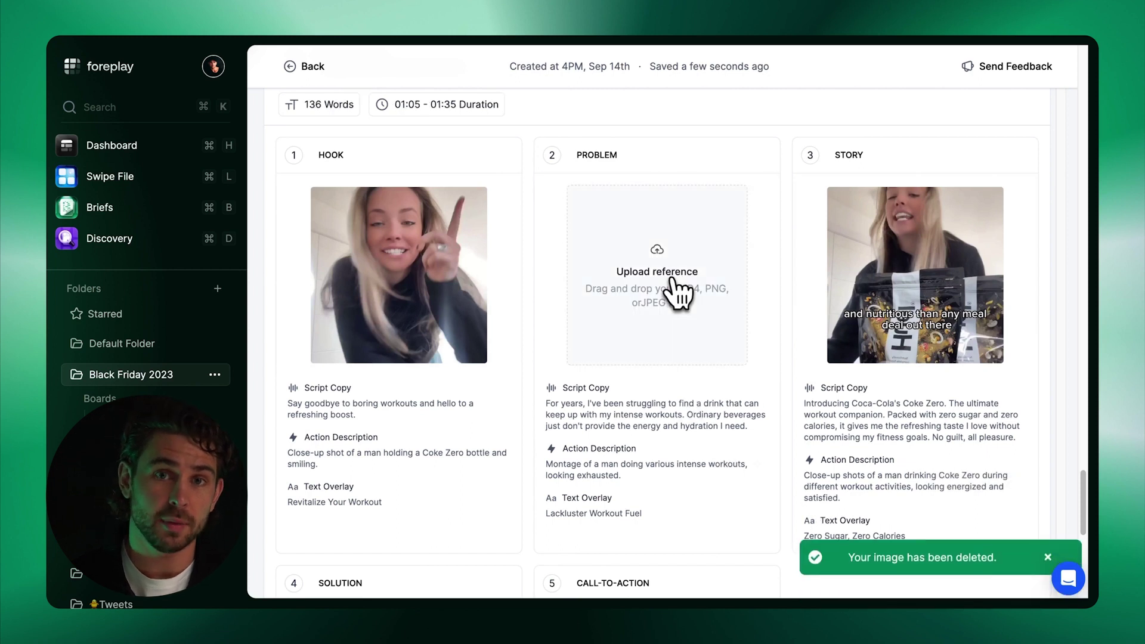
{"action": "scroll", "coordinate": [705, 410], "scroll_direction": "down", "scroll_amount": 1}
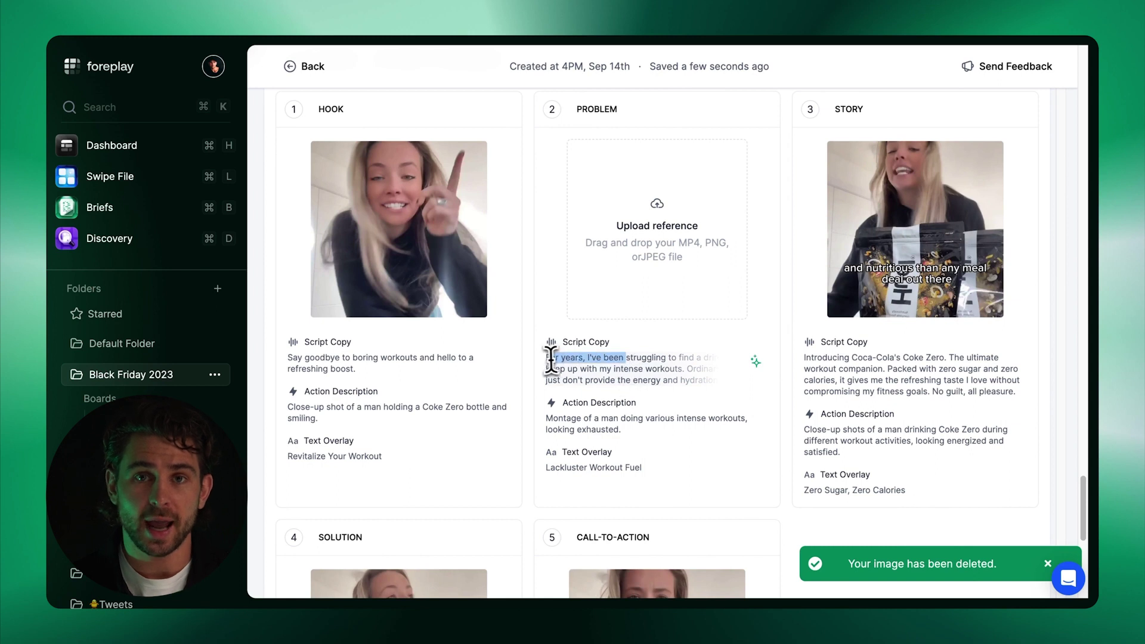
{"action": "left_click_drag", "start_coordinate": [551, 360], "coordinate": [549, 361]}
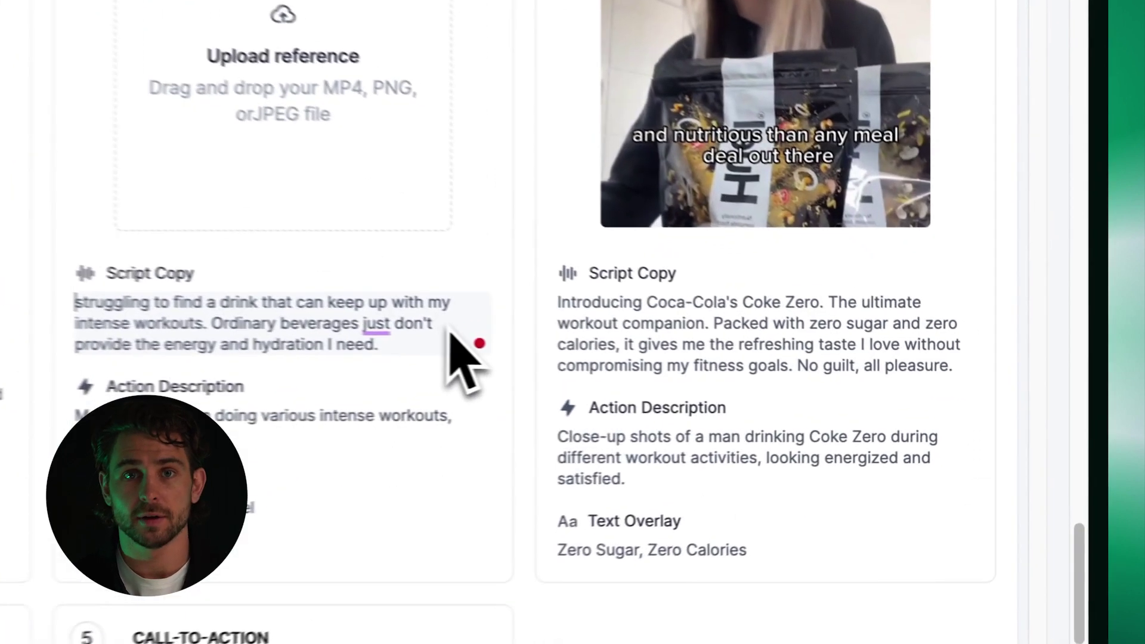
Have AI re-write the STORY card's script copy.
{"action": "mouse_move", "coordinate": [931, 388]}
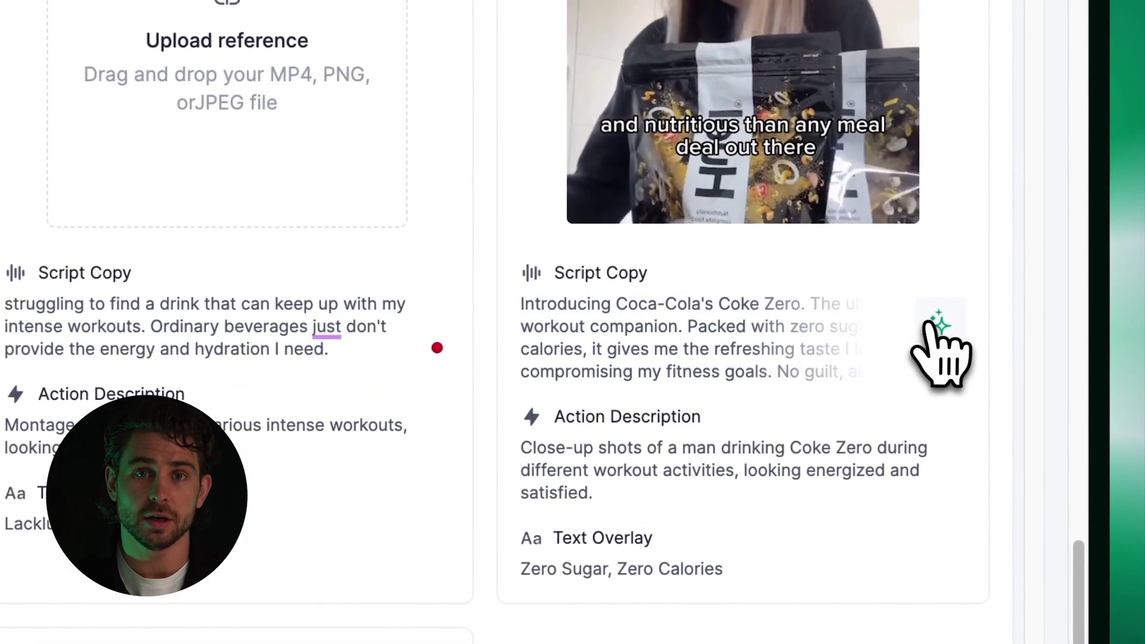
{"action": "left_click", "coordinate": [932, 326]}
{"action": "left_click", "coordinate": [516, 470]}
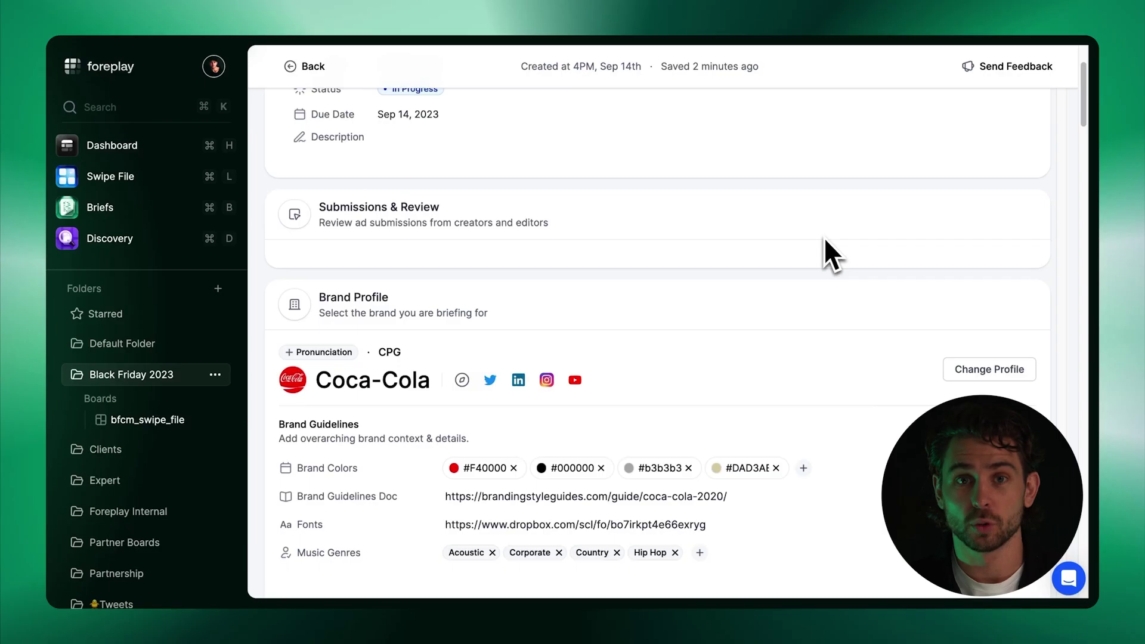
Copy the brief's share link and scroll through the shared client_001-TOF-June-1 brief.
{"action": "scroll", "coordinate": [824, 237], "scroll_direction": "up", "scroll_amount": 2}
{"action": "left_click", "coordinate": [983, 142]}
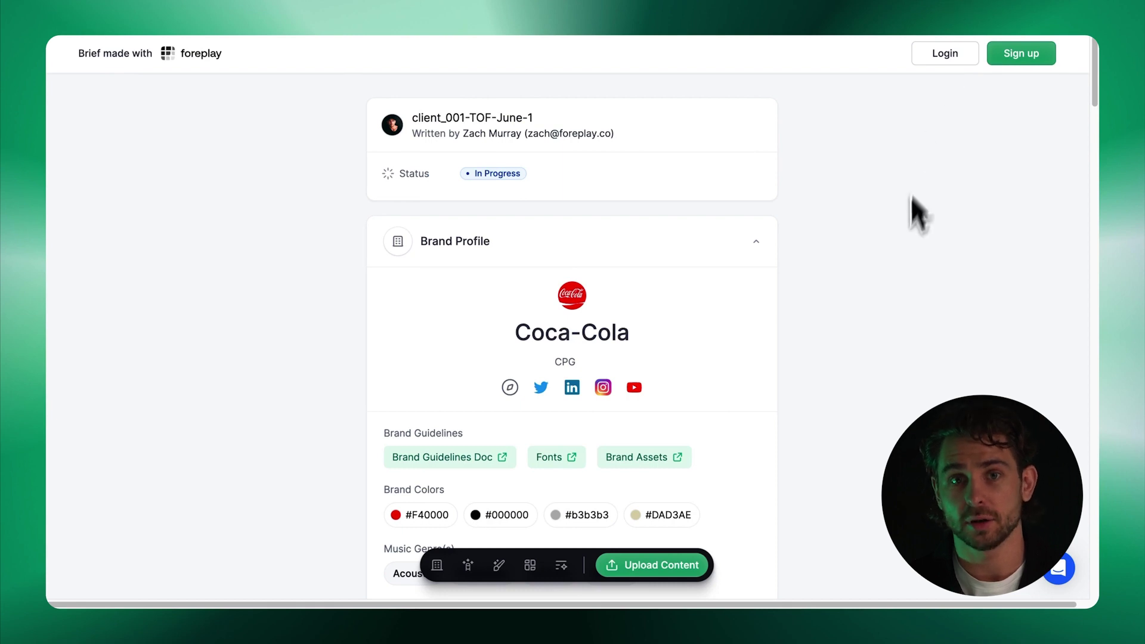
{"action": "scroll", "coordinate": [892, 296], "scroll_direction": "down", "scroll_amount": 15}
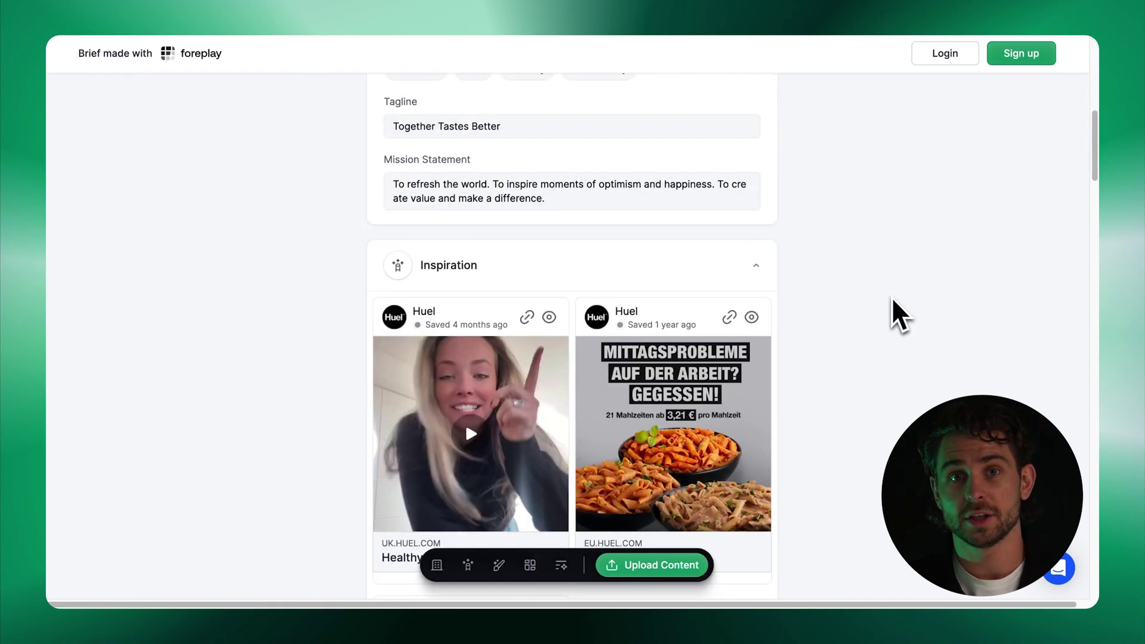
{"action": "scroll", "coordinate": [893, 298], "scroll_direction": "down", "scroll_amount": 15}
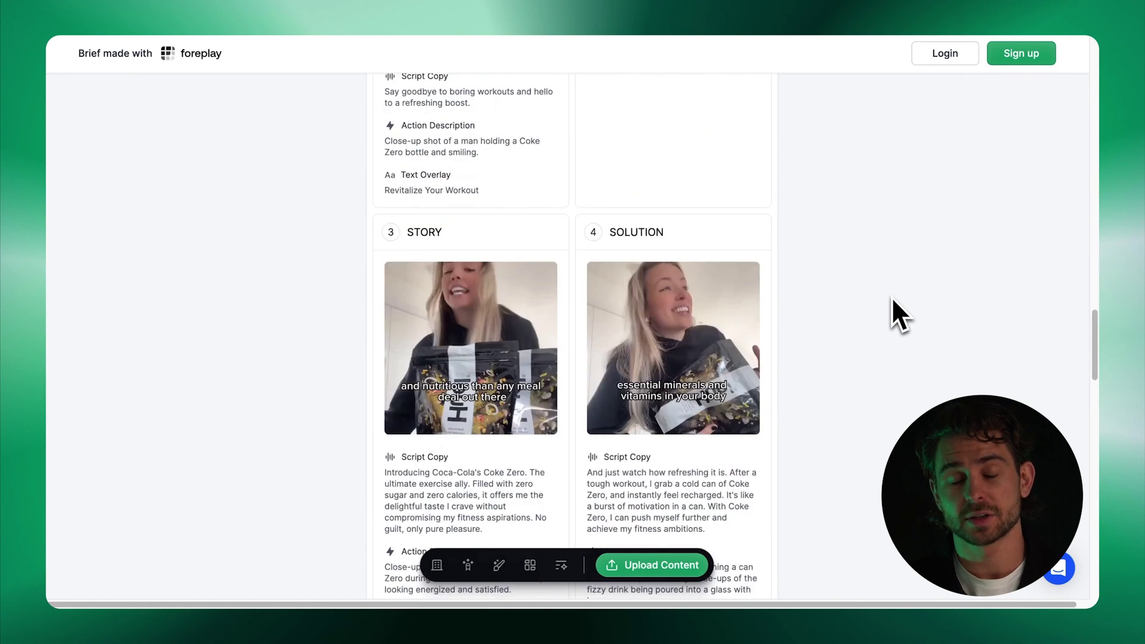
{"action": "scroll", "coordinate": [892, 297], "scroll_direction": "down", "scroll_amount": 5}
Enter the creator's first name, attach client_001-TOF-June-1.mp4, and submit the content.
{"action": "left_click", "coordinate": [686, 566]}
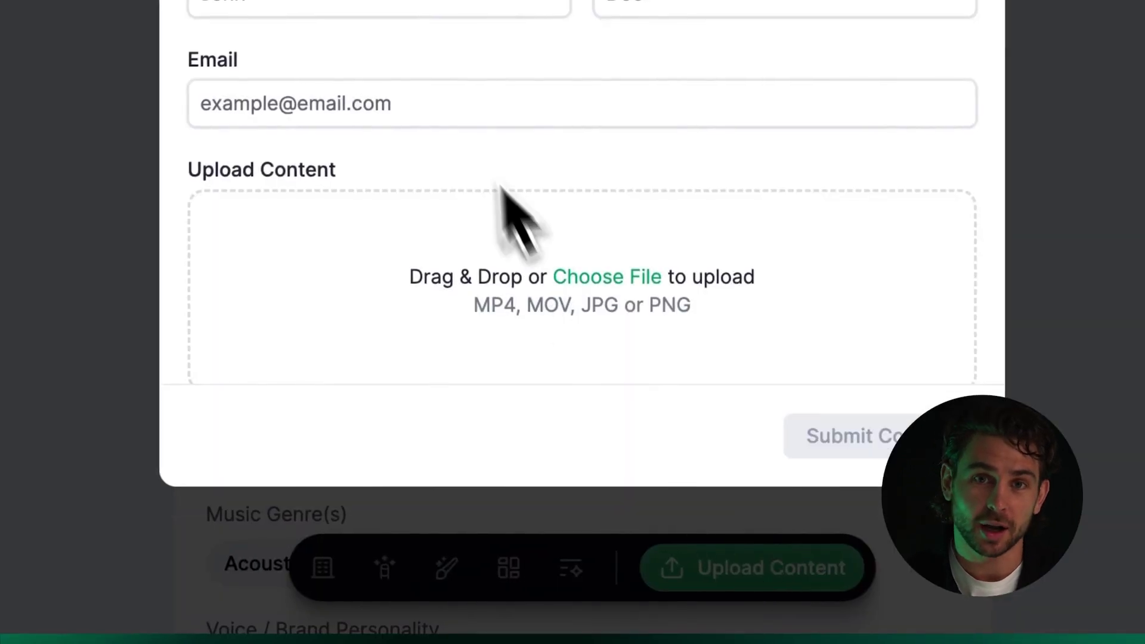
{"action": "left_click", "coordinate": [481, 7]}
{"action": "type", "text": "John"}
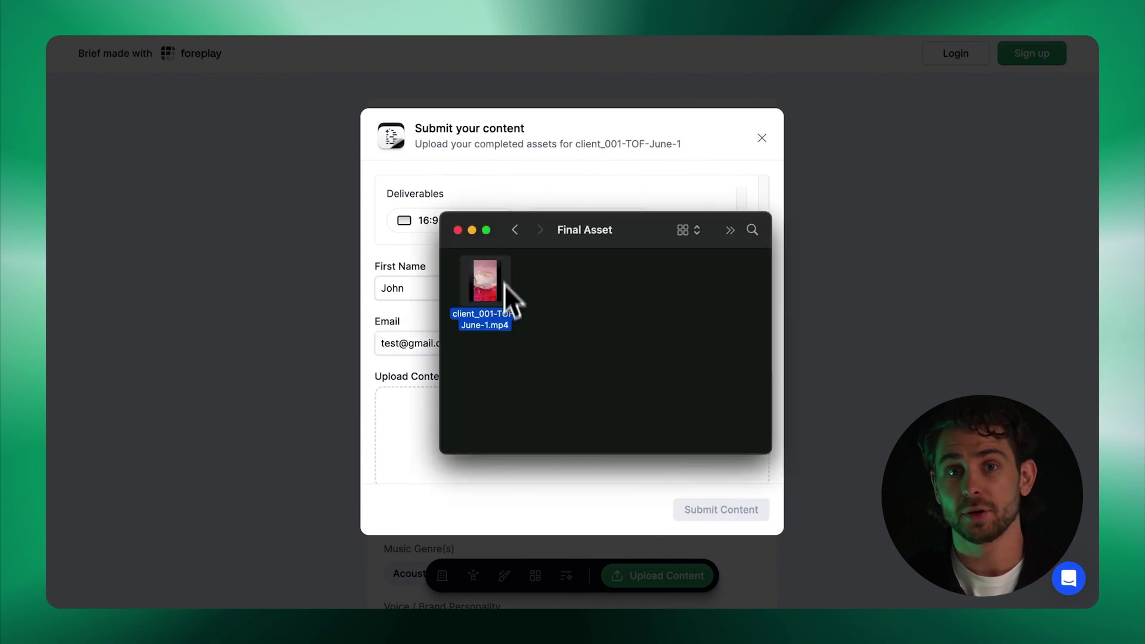
{"action": "left_click_drag", "start_coordinate": [474, 253], "coordinate": [397, 417]}
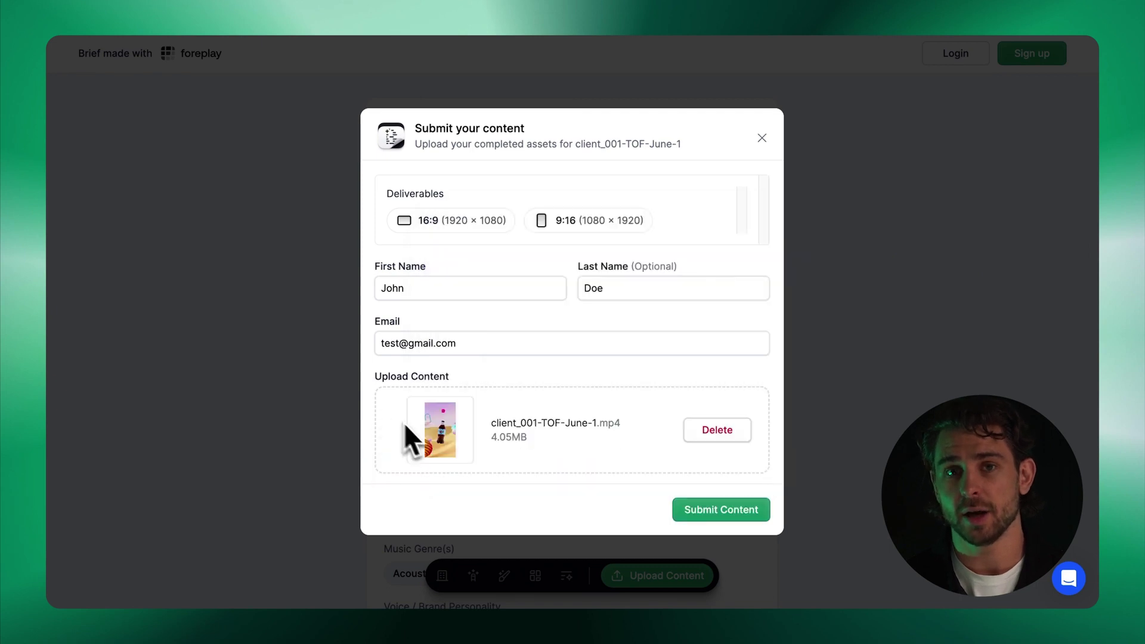
{"action": "left_click", "coordinate": [704, 512]}
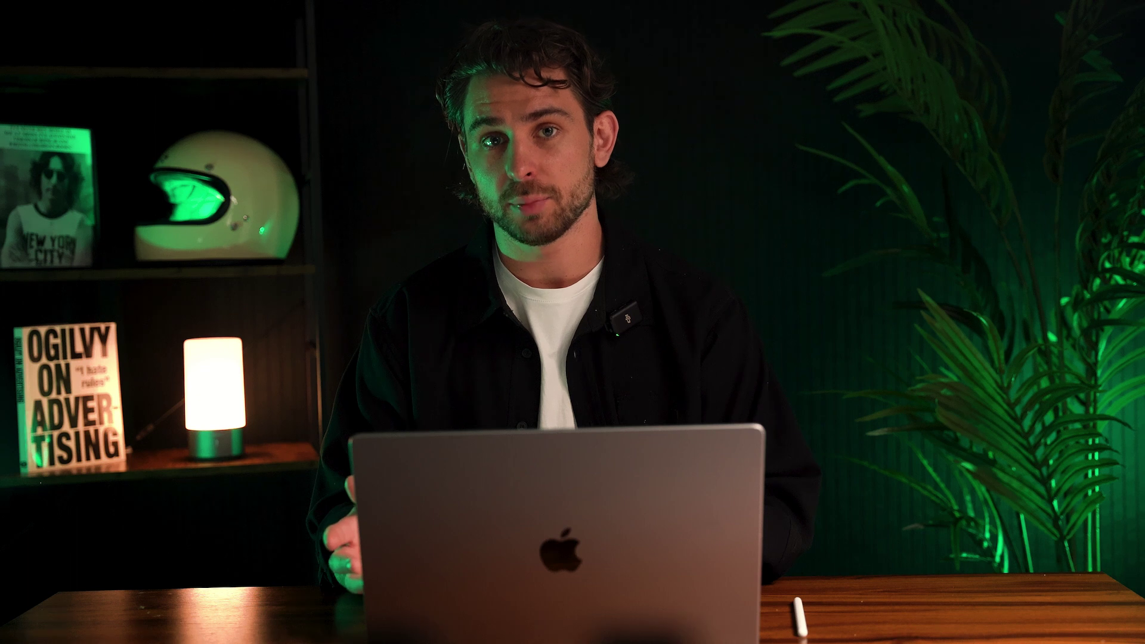